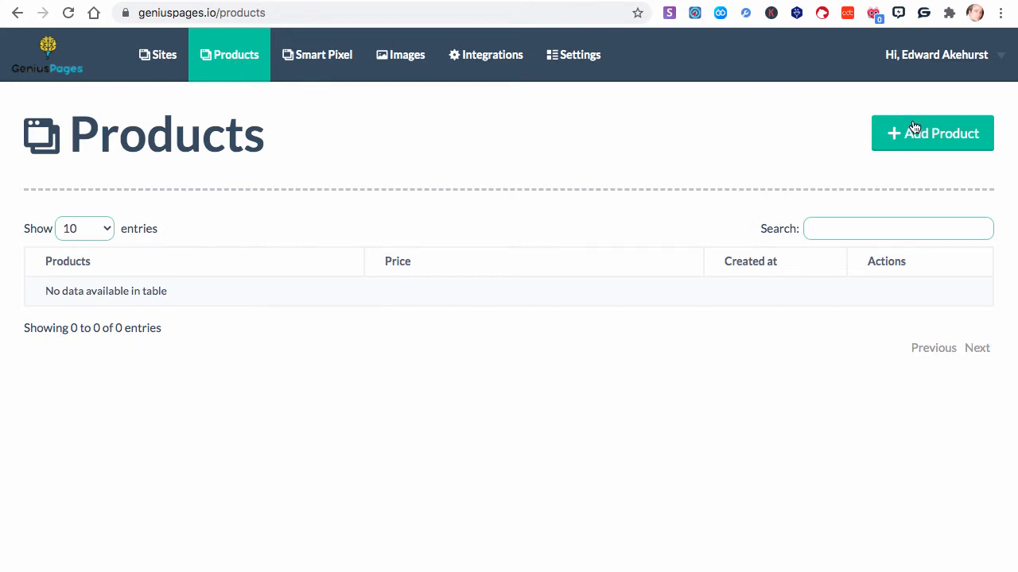
# Start adding a new product from the Products page
pyautogui.click(939, 138)
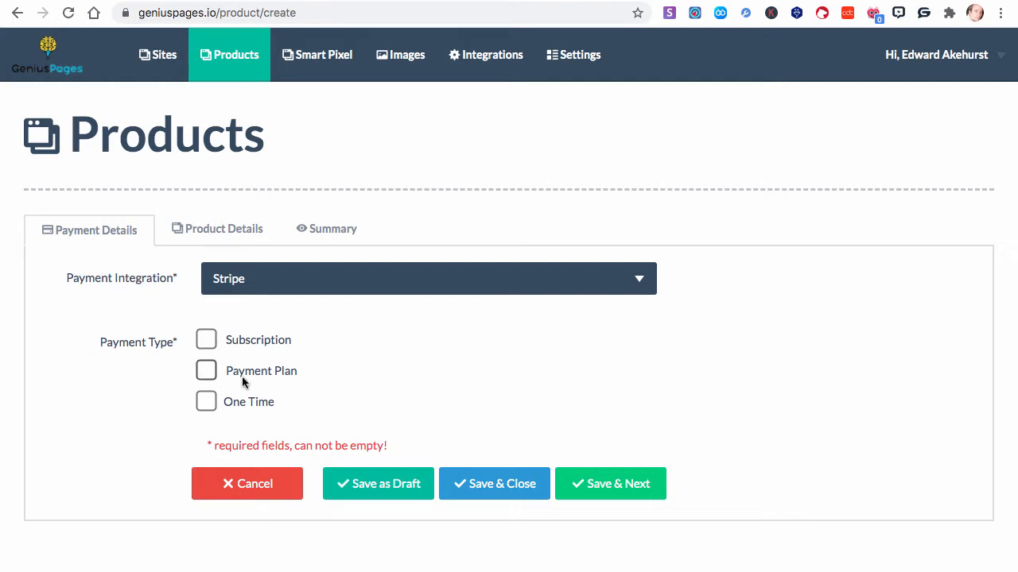
# Set the payment type to Subscription and choose the Stripe plan Genius Posts Chrome Extension (GP-FP-MO-R)
pyautogui.click(205, 338)
pyautogui.scroll(-2, 254, 357)
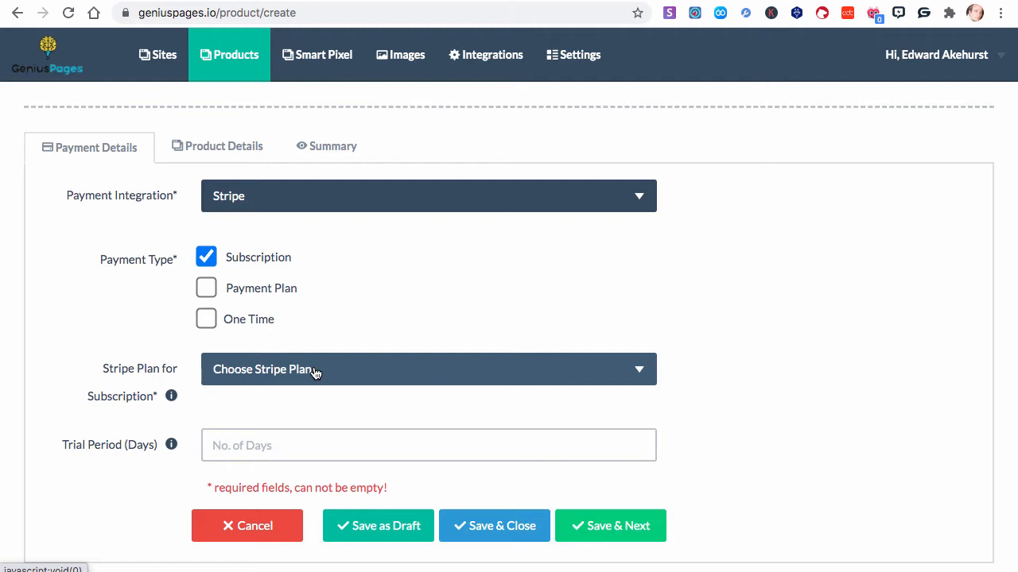
pyautogui.click(314, 371)
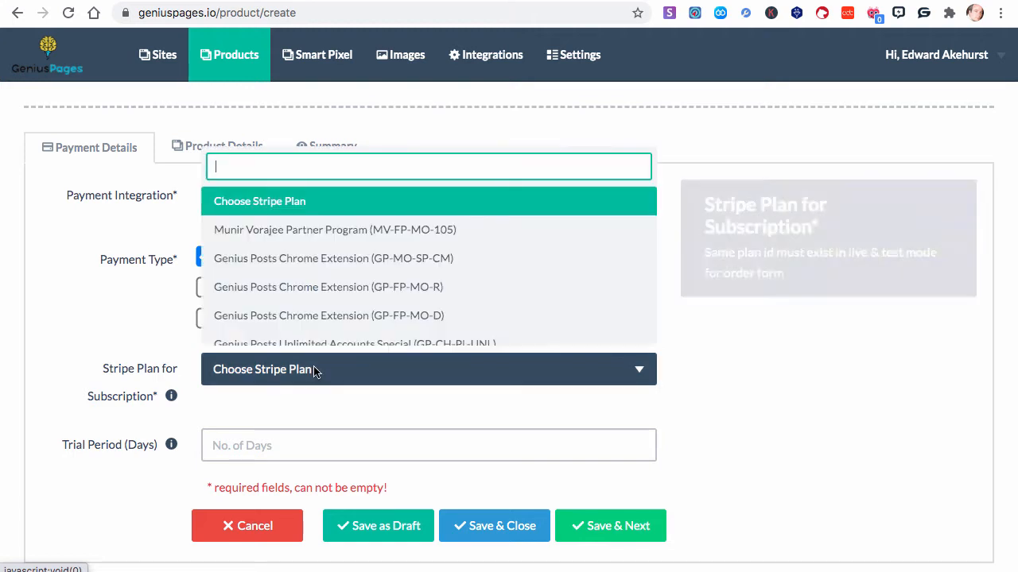
pyautogui.click(314, 274)
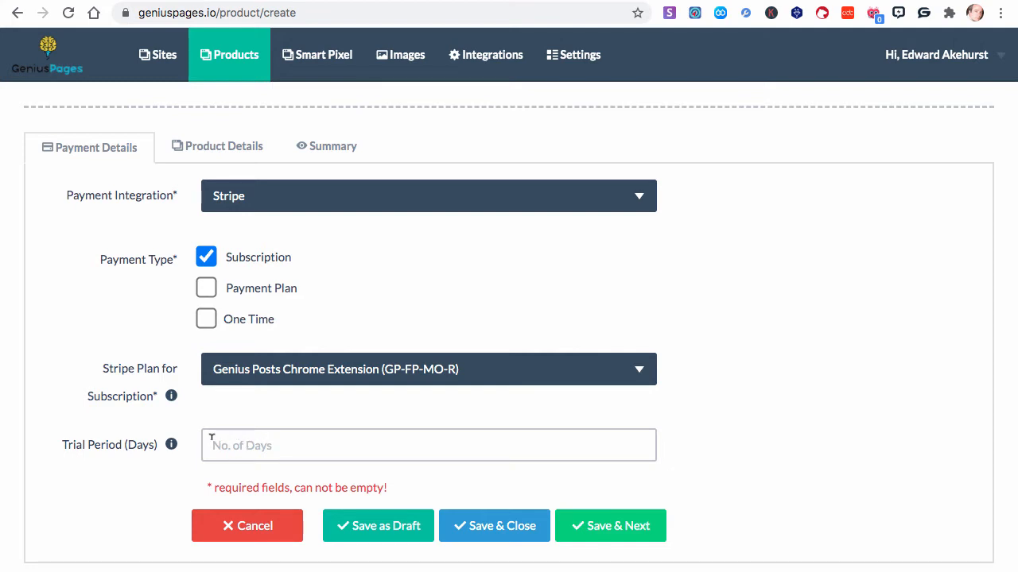
# Try the Payment Plan type with Stripe plan Genius Posts Chrome Extension (GP-FP-MO-R) and 6 plan payments, and clear it again
pyautogui.click(205, 259)
pyautogui.click(205, 372)
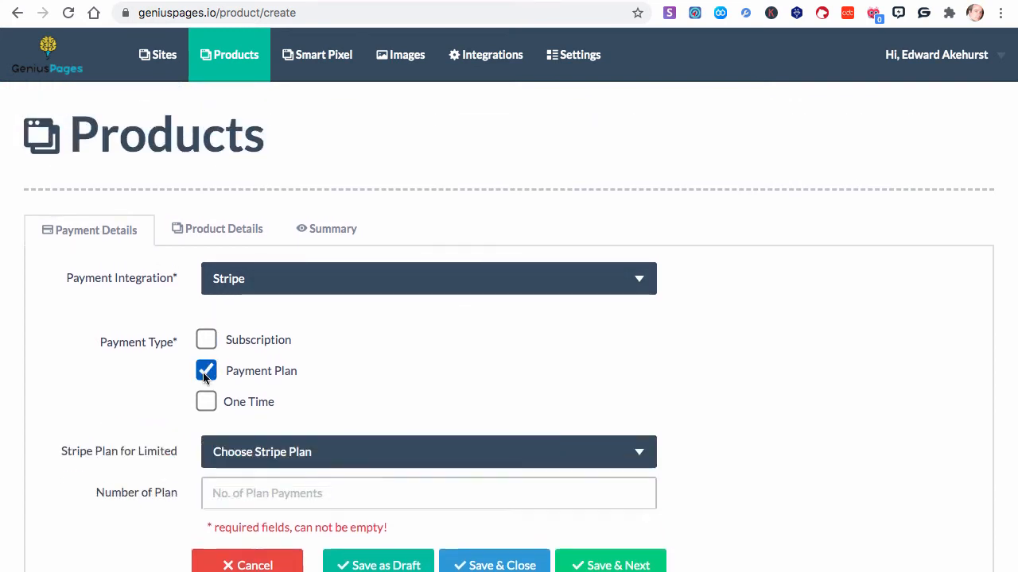
pyautogui.scroll(-3, 276, 390)
pyautogui.click(249, 356)
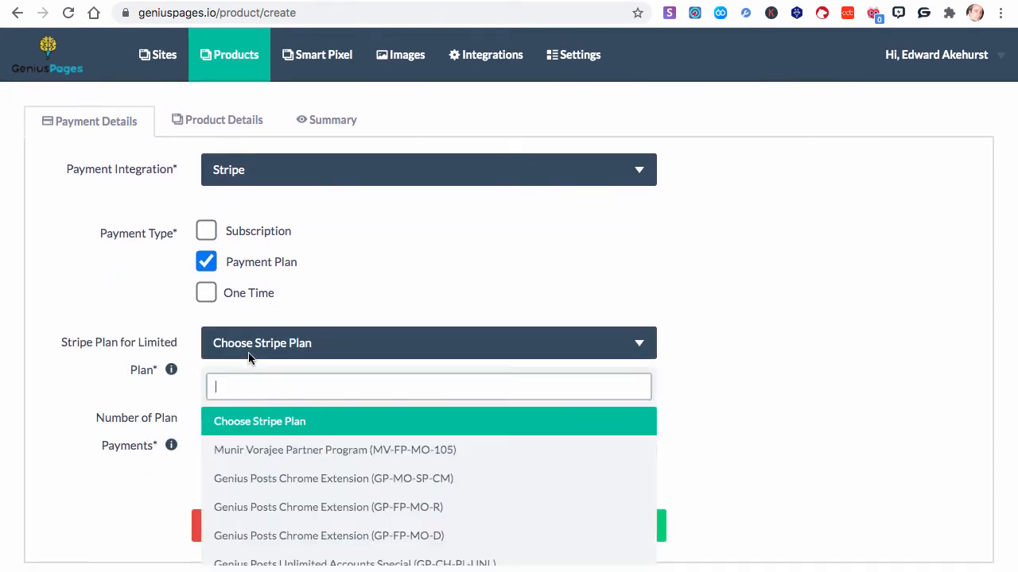
pyautogui.click(268, 506)
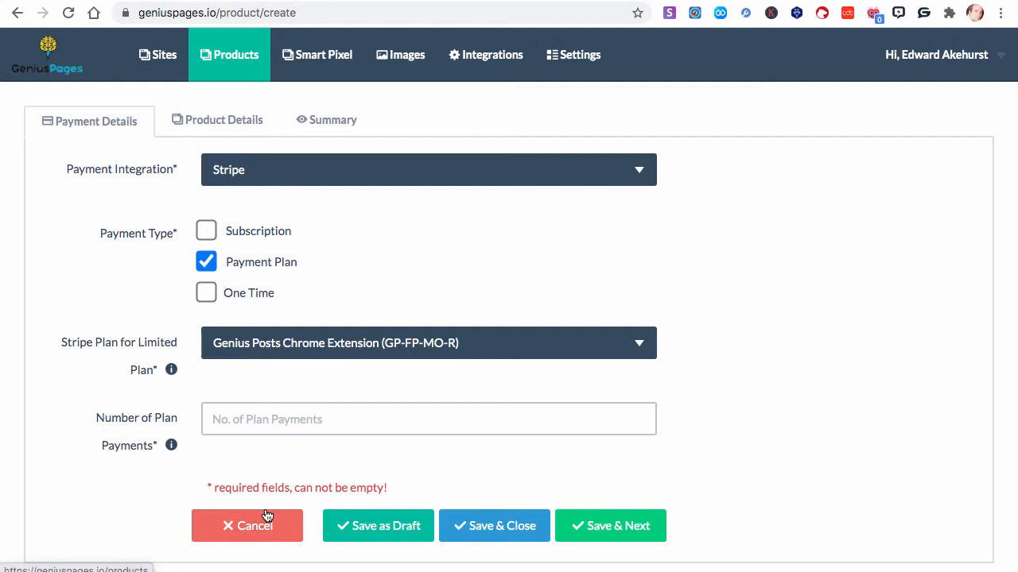
pyautogui.click(244, 409)
pyautogui.write('6')
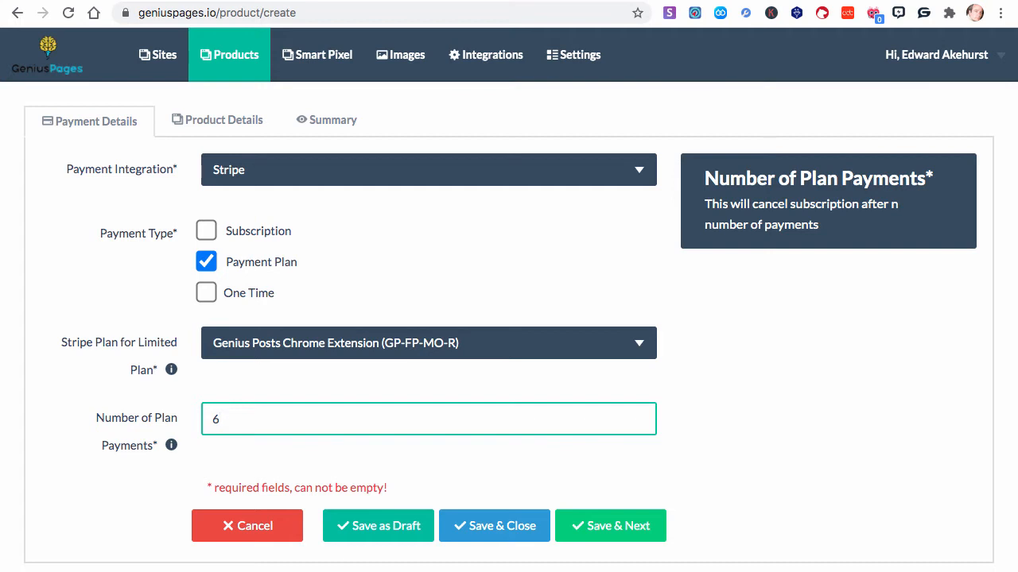
pyautogui.press('BackSpace')
pyautogui.click(230, 264)
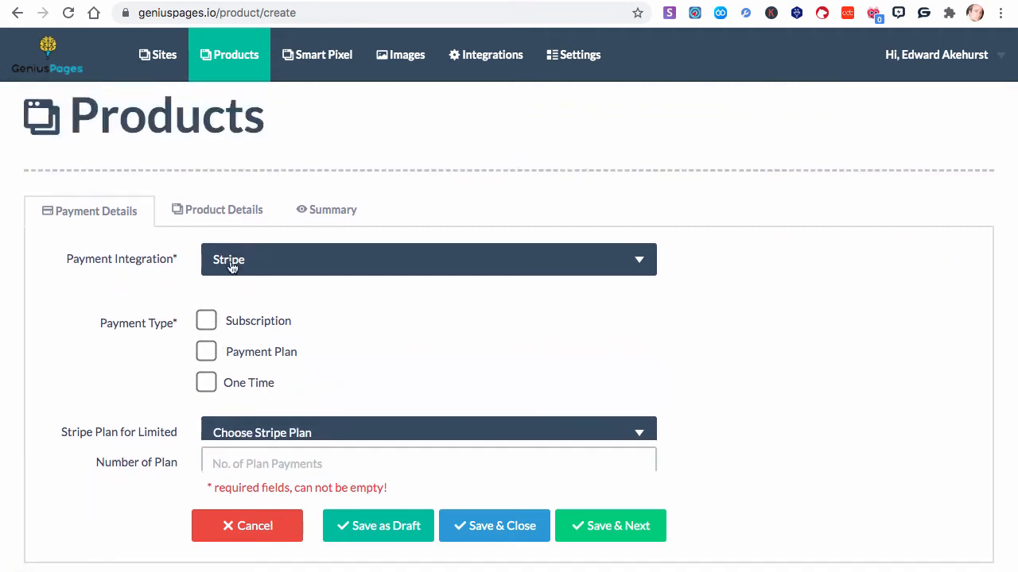
# Set the payment type to One Time with a product price of 50.00
pyautogui.click(206, 401)
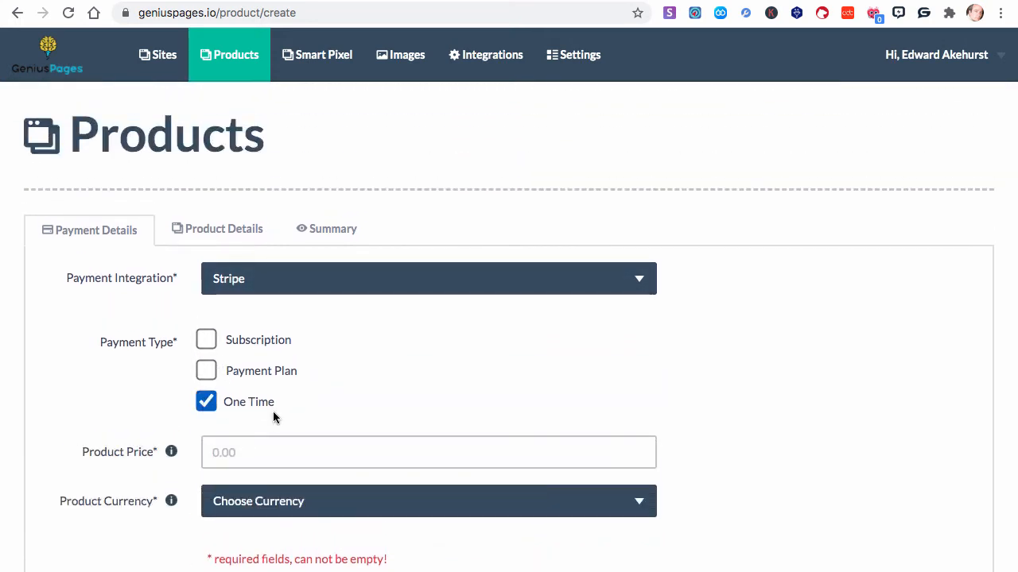
pyautogui.scroll(-2, 272, 413)
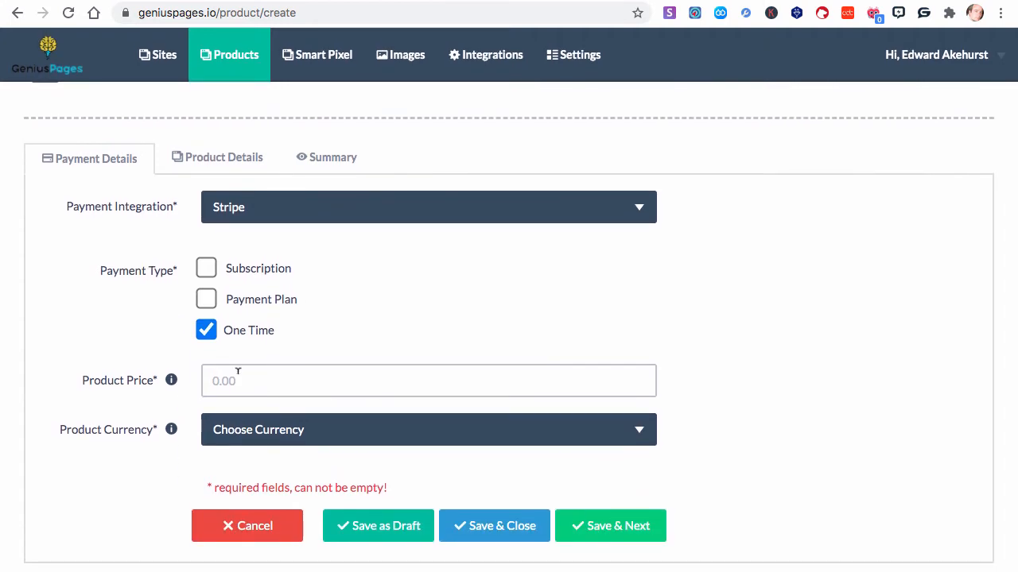
pyautogui.click(237, 371)
pyautogui.write('50.00')
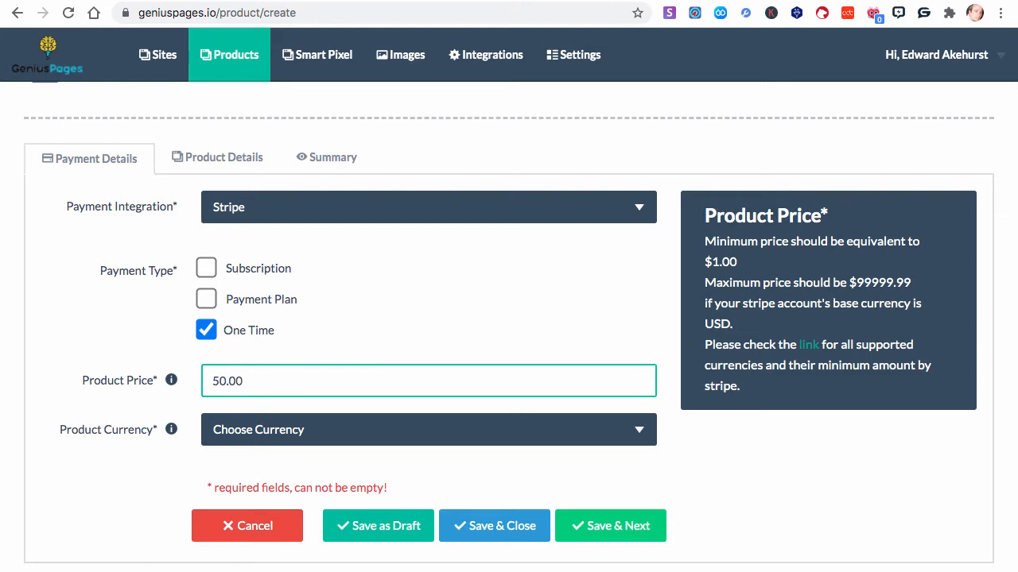
# Set the product currency to USD and save the payment details, continuing to the product details
pyautogui.click(239, 436)
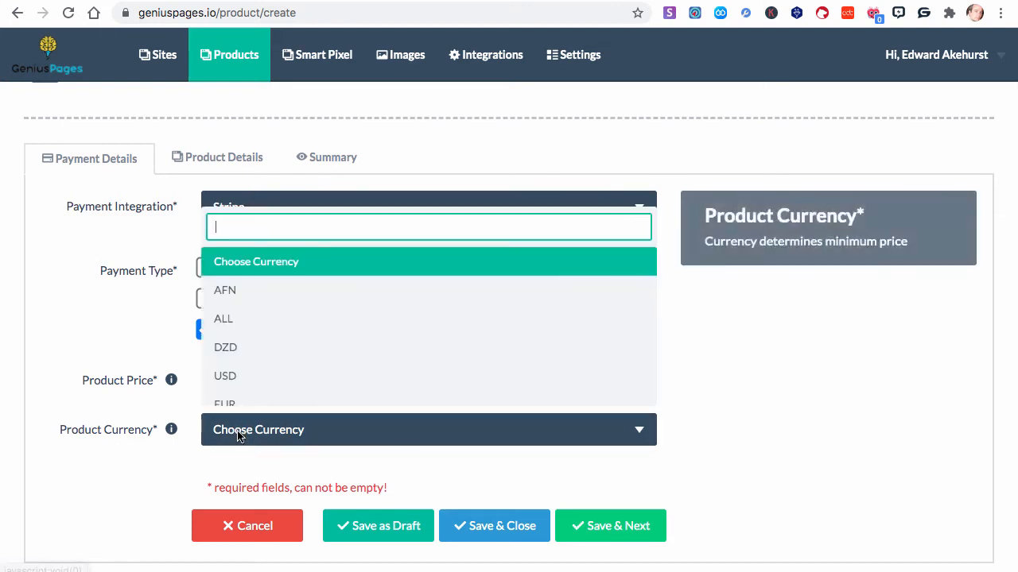
pyautogui.click(239, 363)
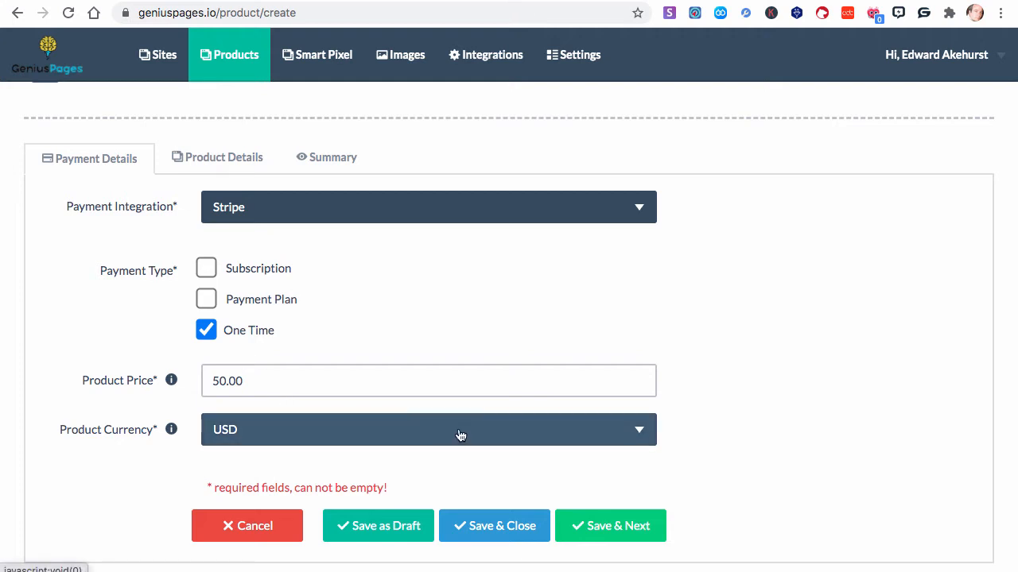
pyautogui.click(623, 543)
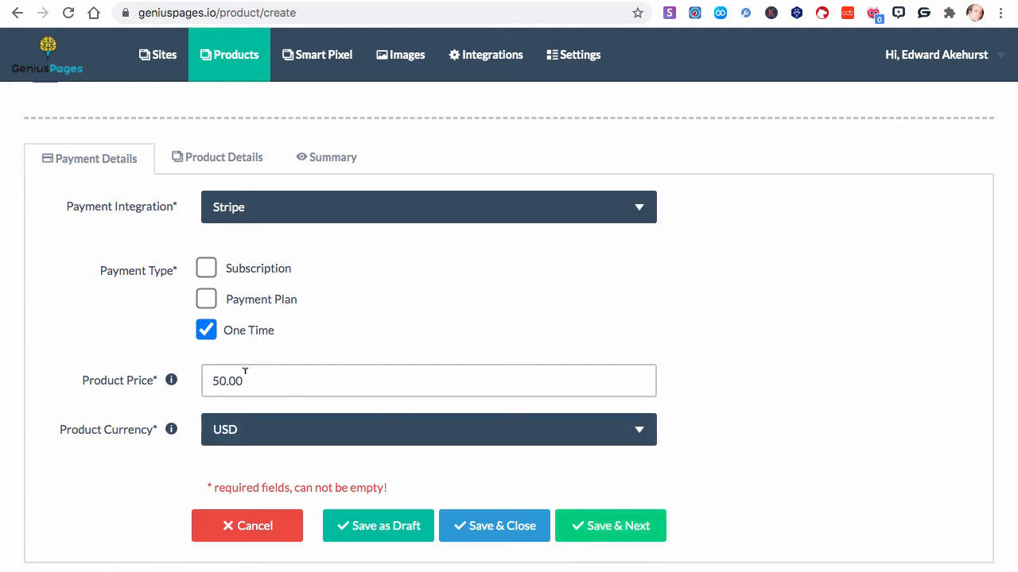
pyautogui.click(623, 528)
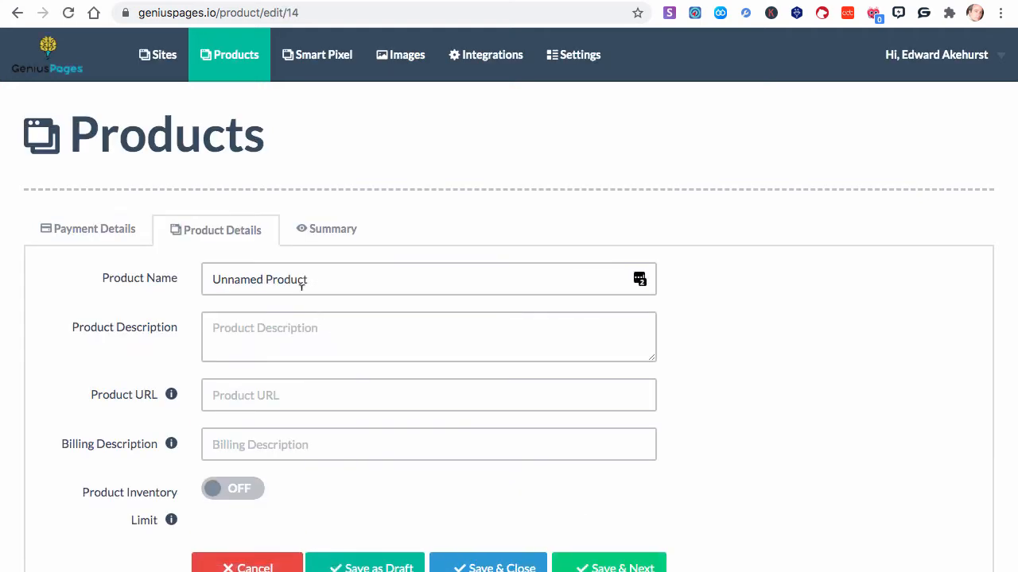
# Replace the default product name with "Niche Leads for Chirply 1,000"
pyautogui.moveTo(320, 276); pyautogui.dragTo(195, 279)
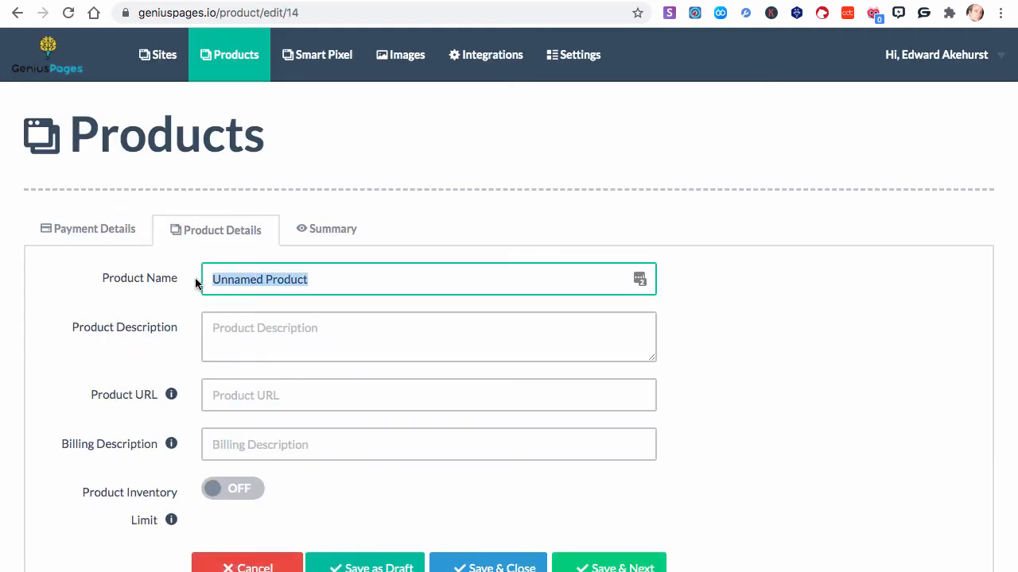
pyautogui.write('Niche L')
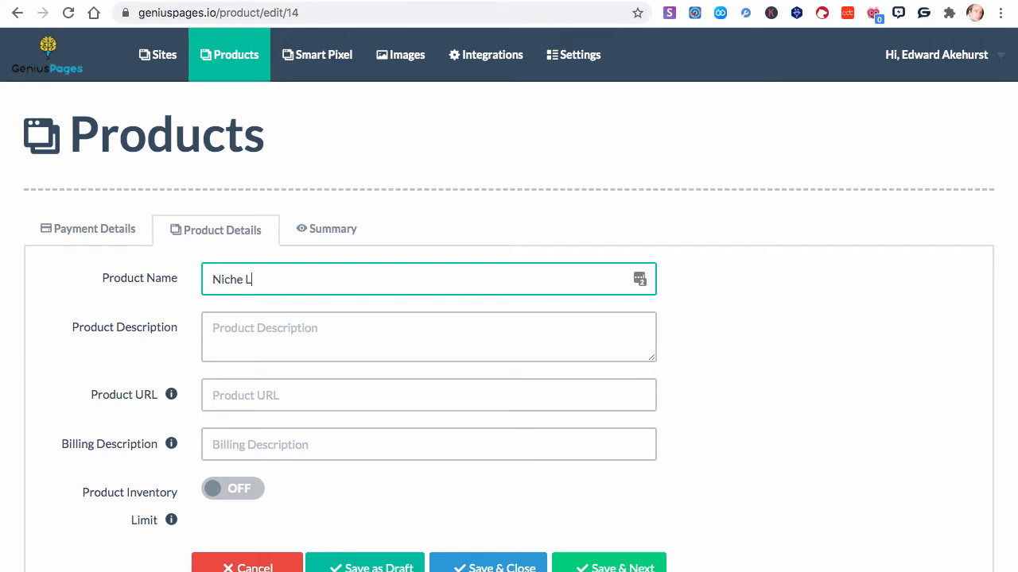
pyautogui.write('eads for Chr')
pyautogui.press('BackSpace')
pyautogui.write('irply')
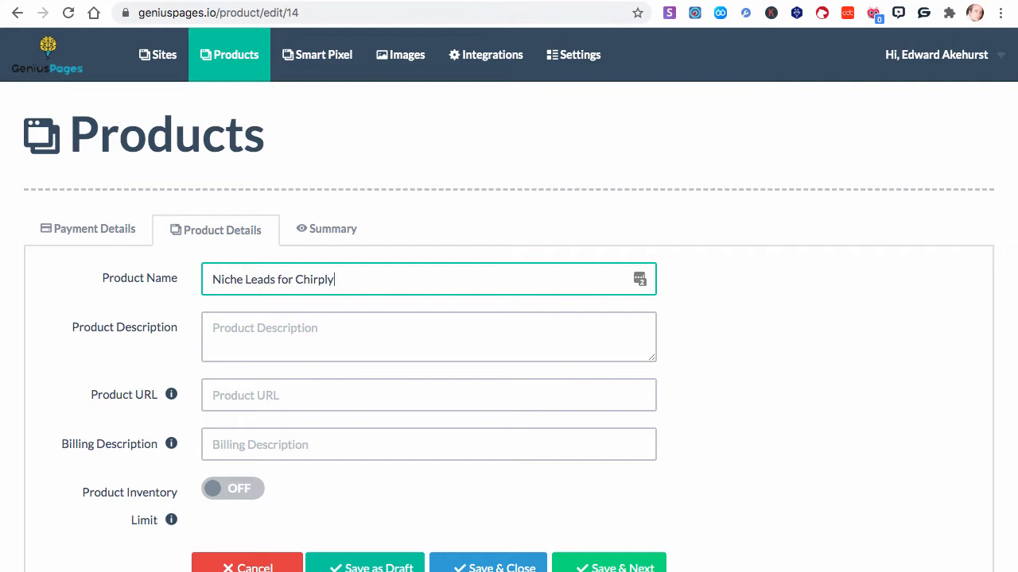
pyautogui.write(' 1,000')
# Copy the product name into the product description and edit it to read "Niche Leads pre-formatted for Chirply 1,000"
pyautogui.click(241, 325)
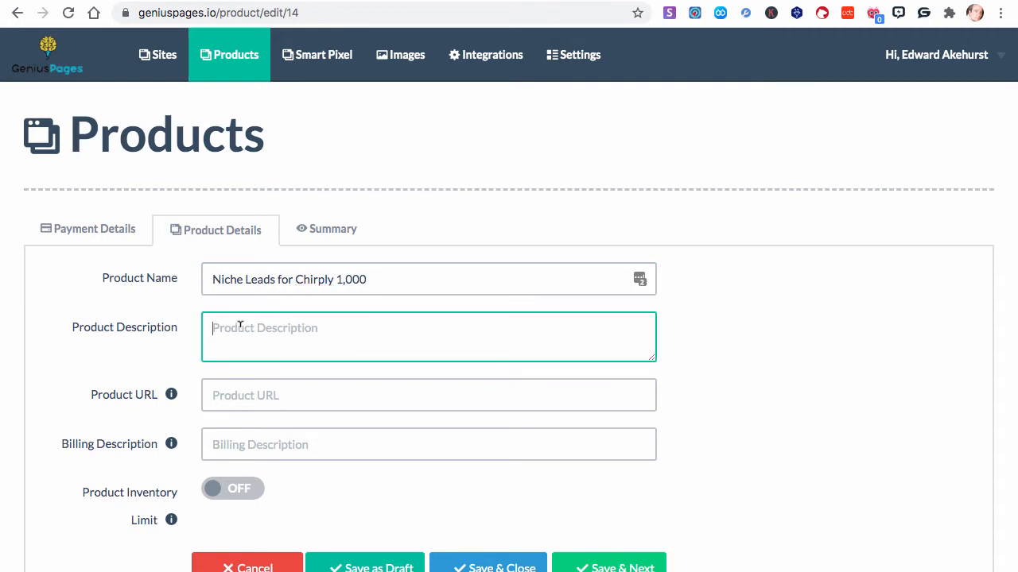
pyautogui.moveTo(373, 277); pyautogui.dragTo(199, 282)
pyautogui.press('super+c')
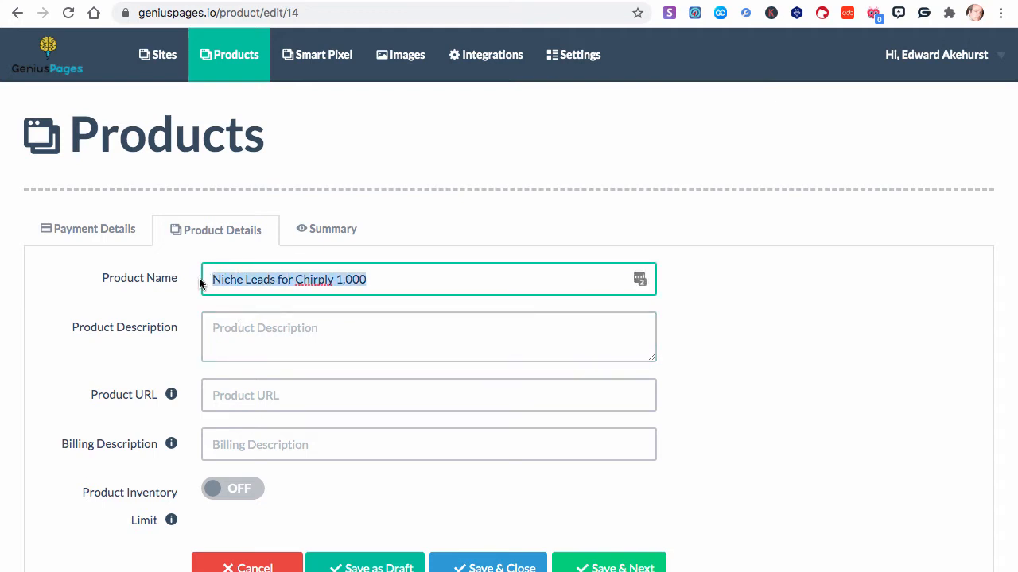
pyautogui.click(226, 322)
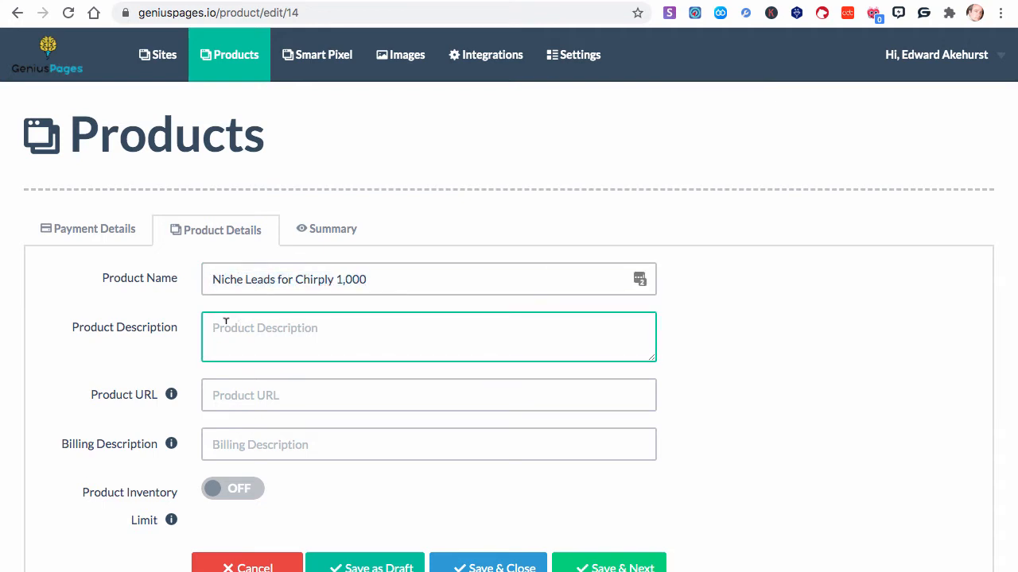
pyautogui.press('super+v')
pyautogui.click(277, 328)
pyautogui.write('p')
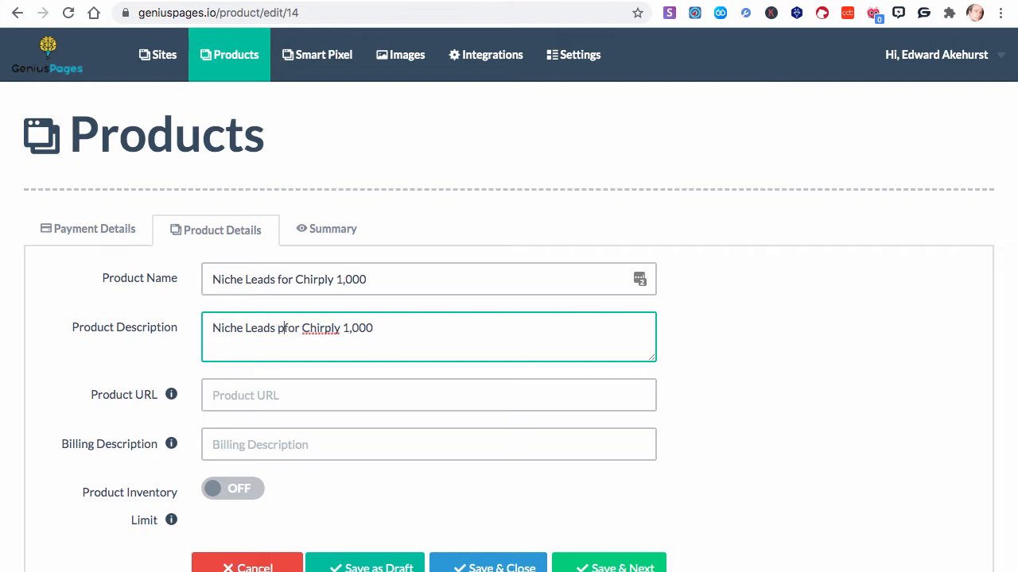
pyautogui.write('reformatte')
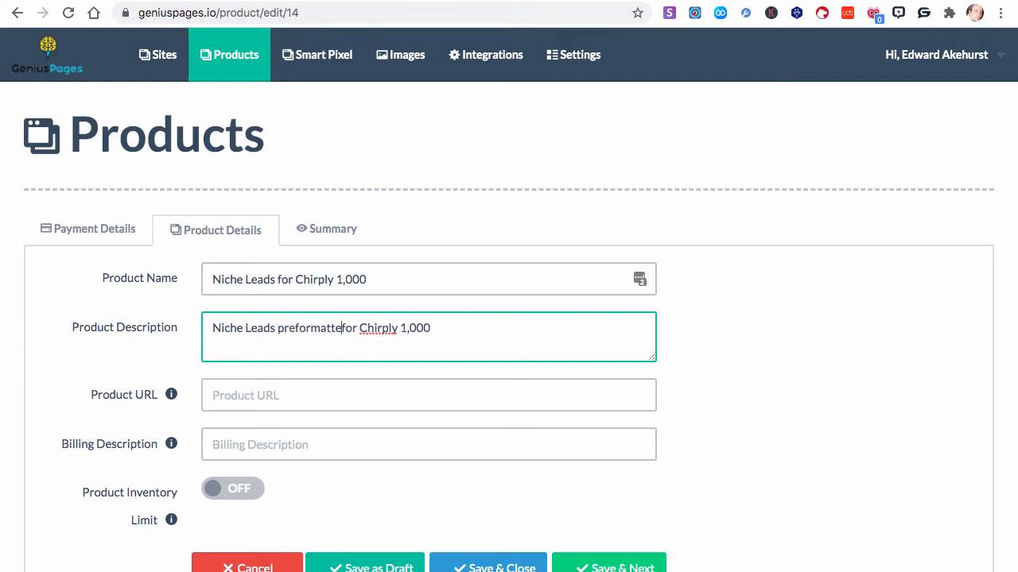
pyautogui.write('d')
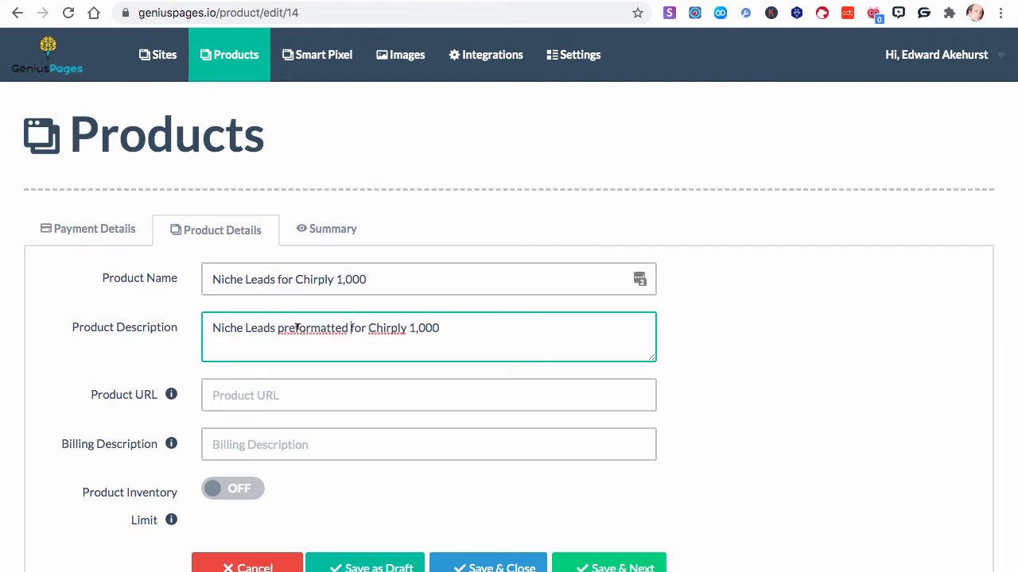
pyautogui.click(297, 328)
pyautogui.write('-')
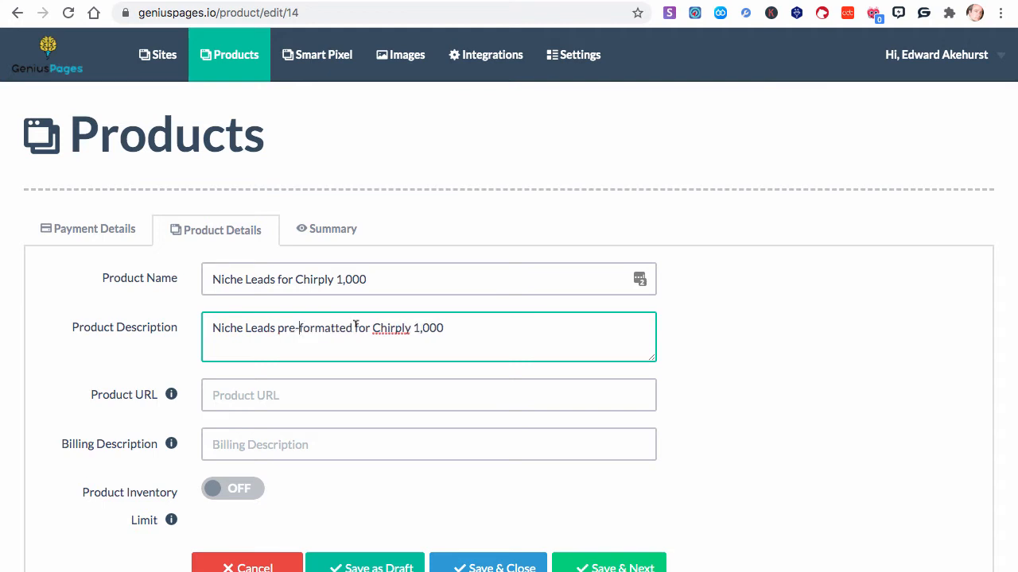
pyautogui.click(269, 395)
pyautogui.write('https://leads.geniuspages.io/')
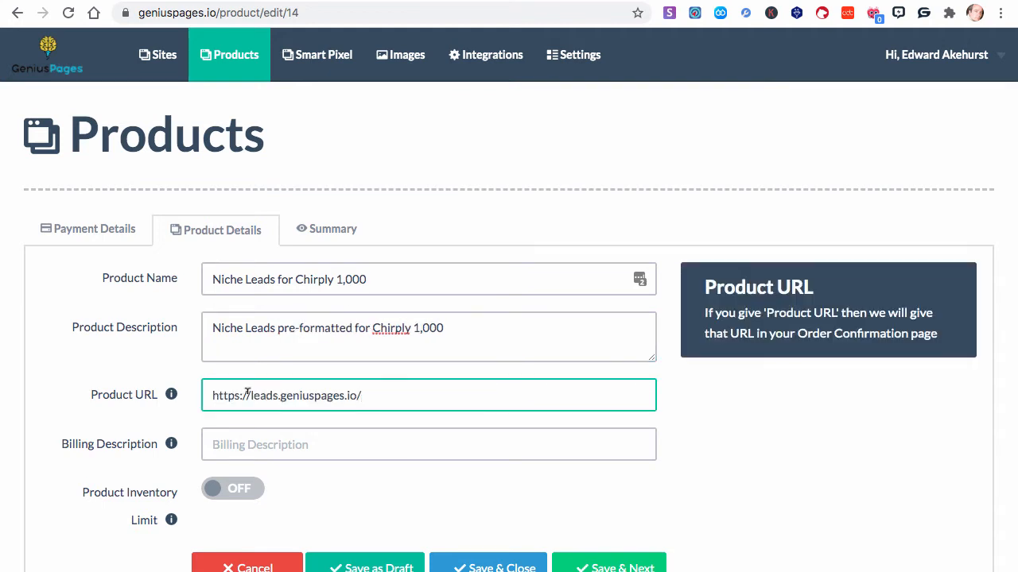
pyautogui.write('thankyou.html')
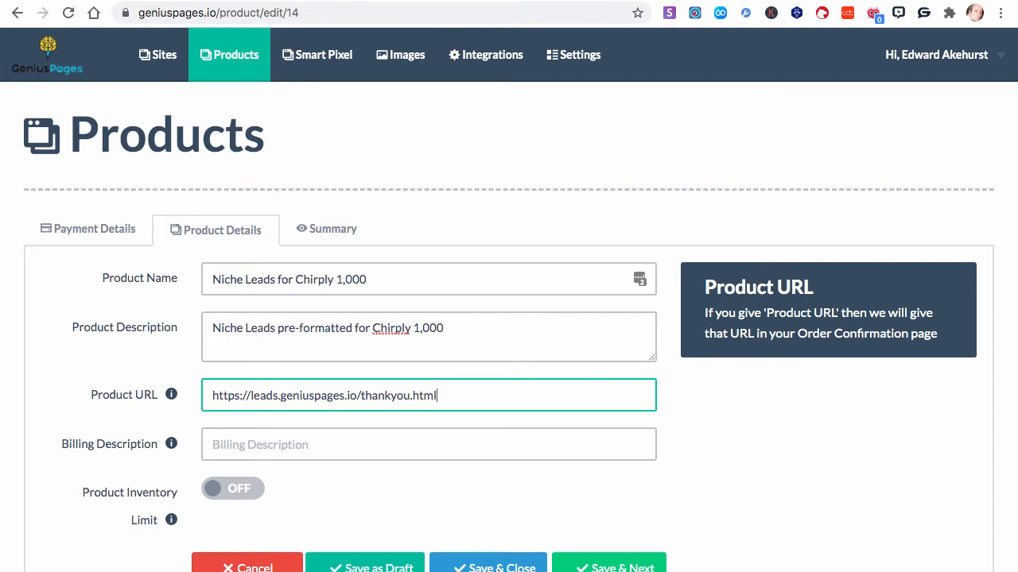
# Enter "Chirply Formatted Contacts" as the billing description
pyautogui.scroll(-1, 231, 398)
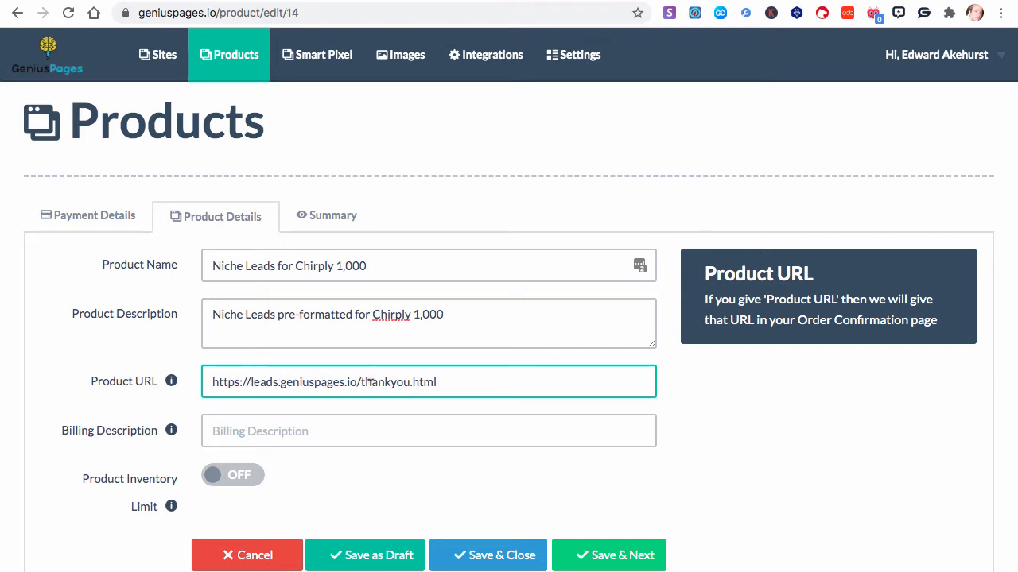
pyautogui.scroll(-1, 437, 387)
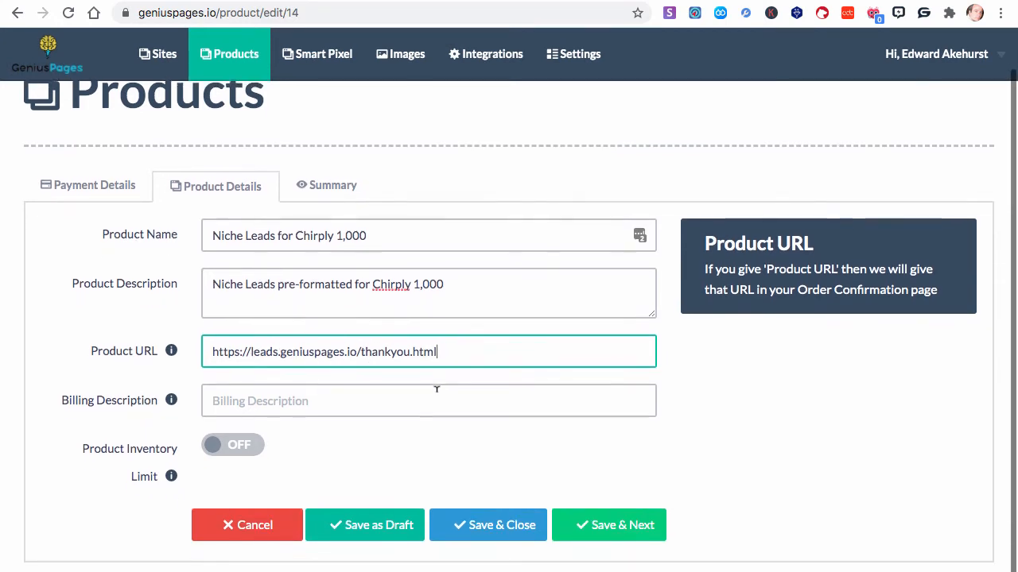
pyautogui.click(257, 391)
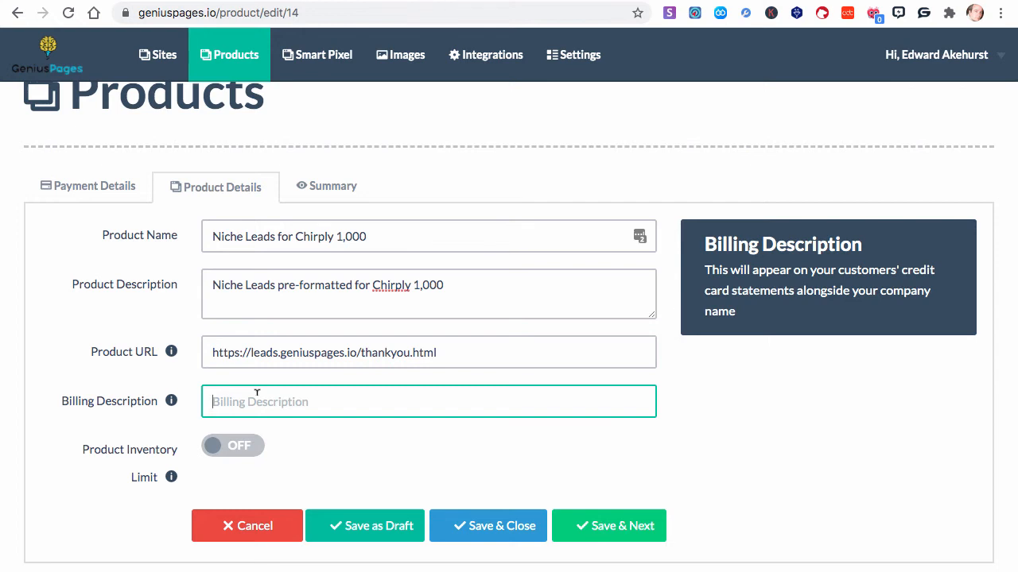
pyautogui.write('Chirpky')
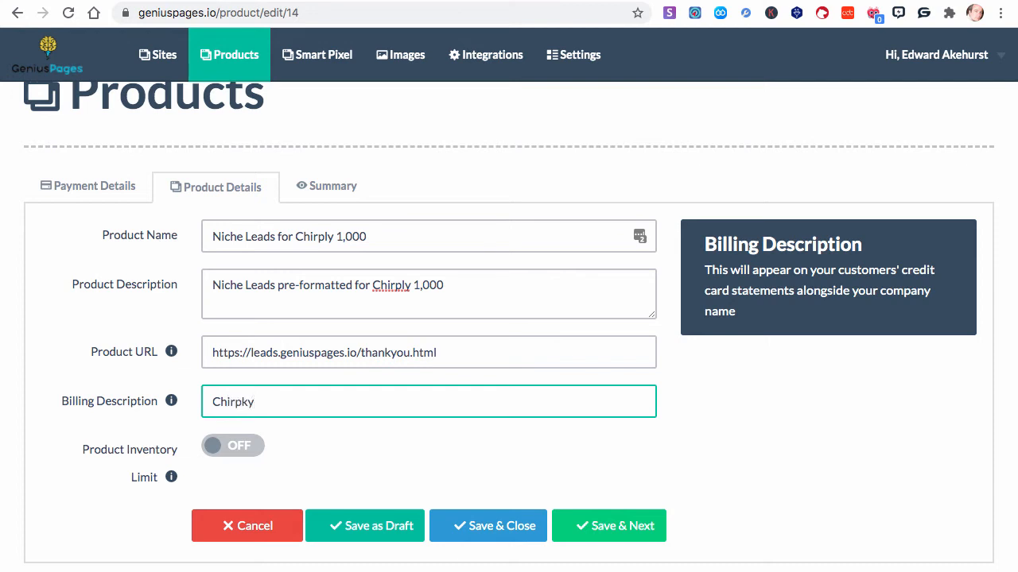
pyautogui.press('BackSpace')
pyautogui.press('BackSpace')
pyautogui.press('BackSpace')
pyautogui.write('ply Formatted Contacts')
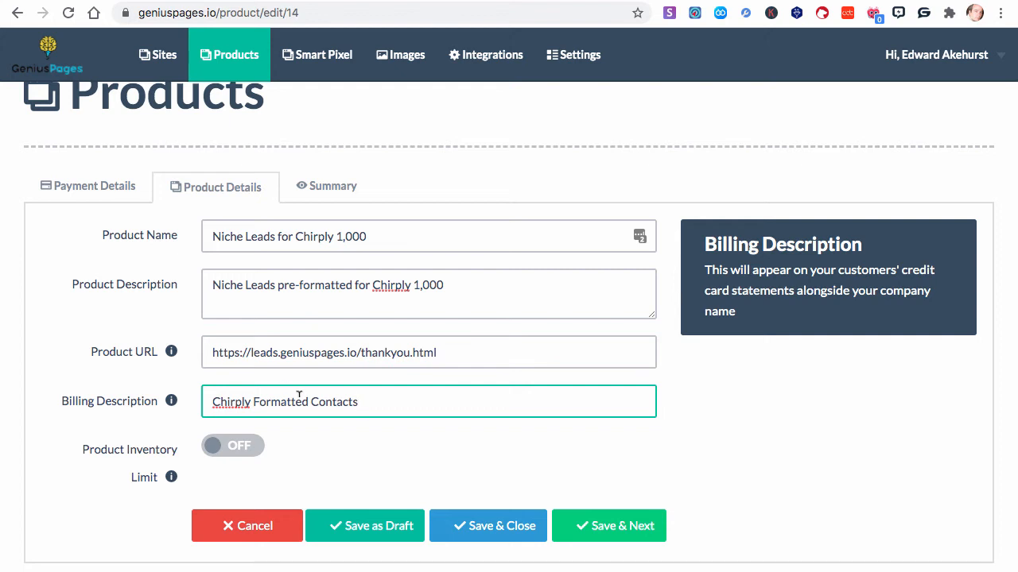
# Enable the product inventory limit with a maximum inventory of 10 and a pre-sold limit of 0, and save the product details
pyautogui.click(216, 450)
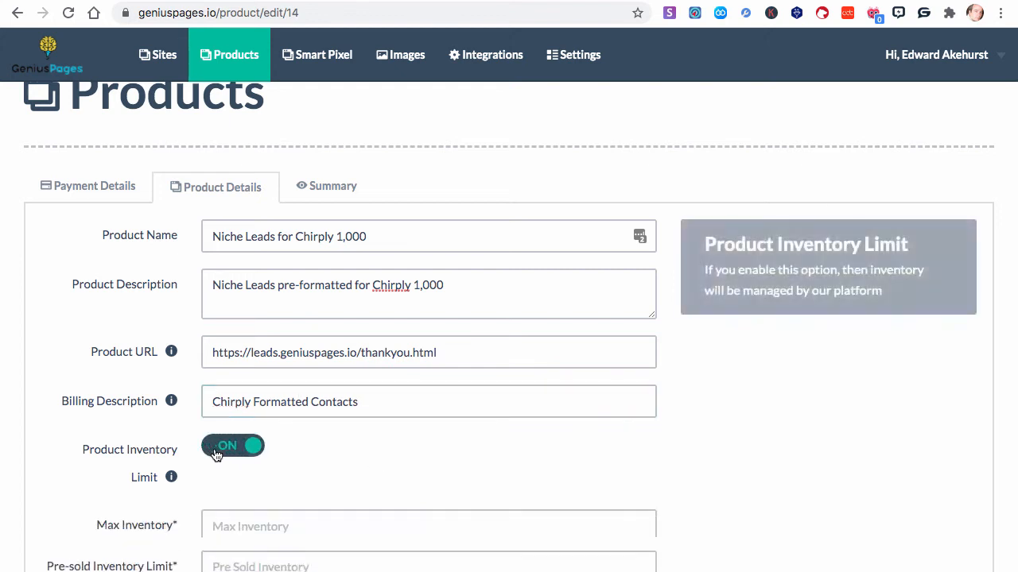
pyautogui.scroll(-2, 229, 460)
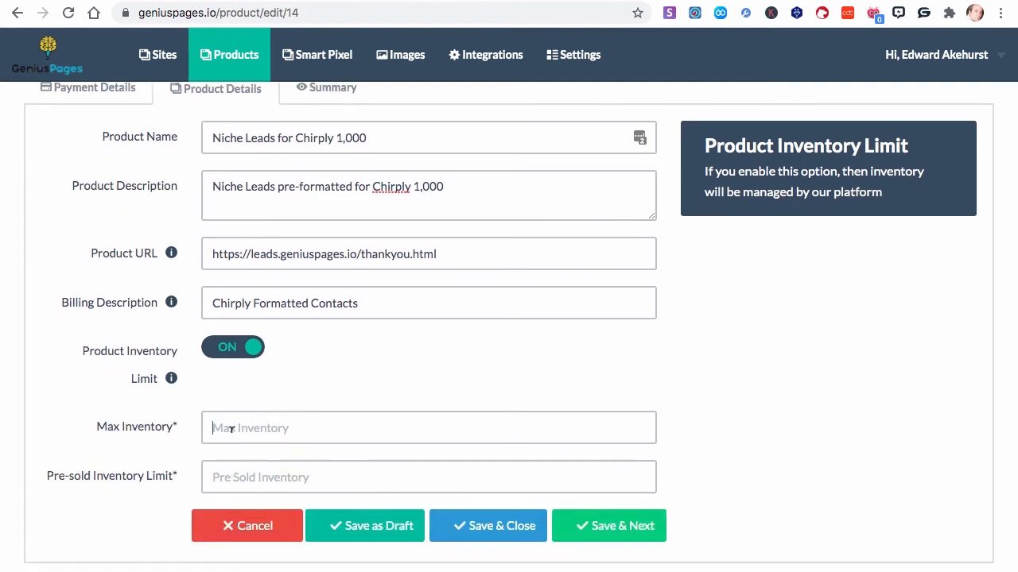
pyautogui.click(228, 428)
pyautogui.click(223, 477)
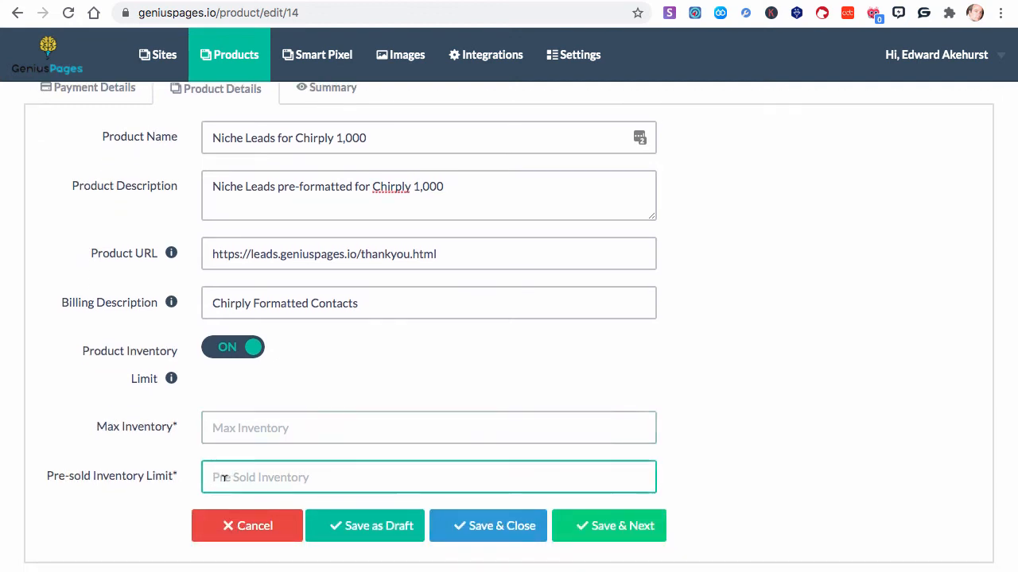
pyautogui.click(227, 414)
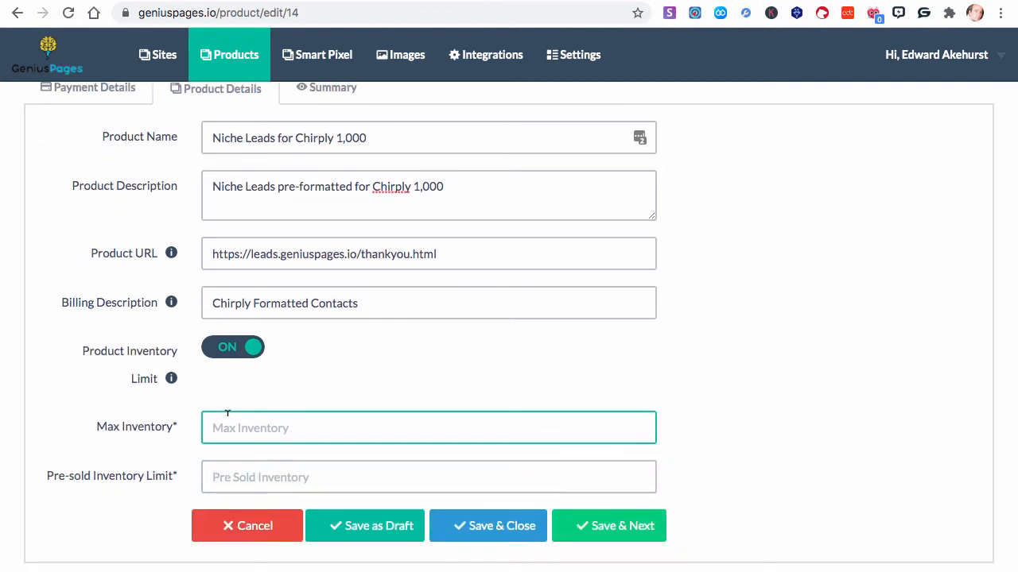
pyautogui.write('10')
pyautogui.click(220, 469)
pyautogui.write('0')
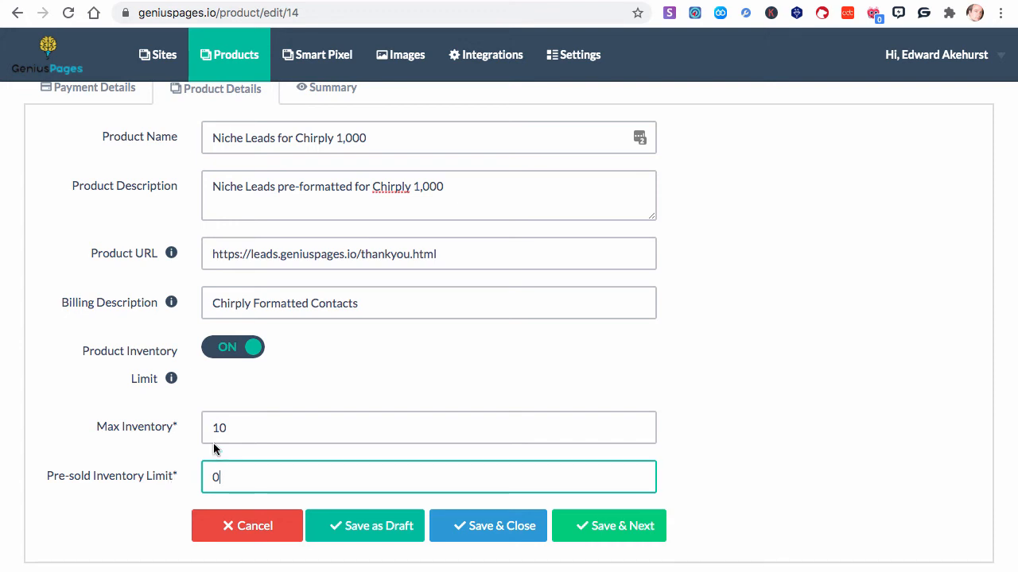
pyautogui.click(602, 532)
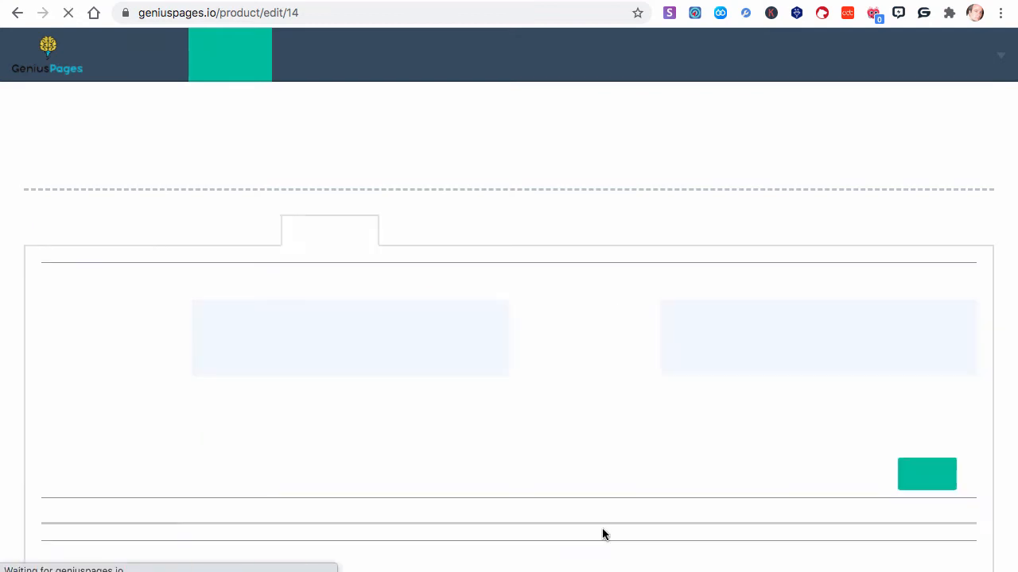
# Review the payment and product details in the product summary and return to the product list
pyautogui.scroll(-1, 602, 534)
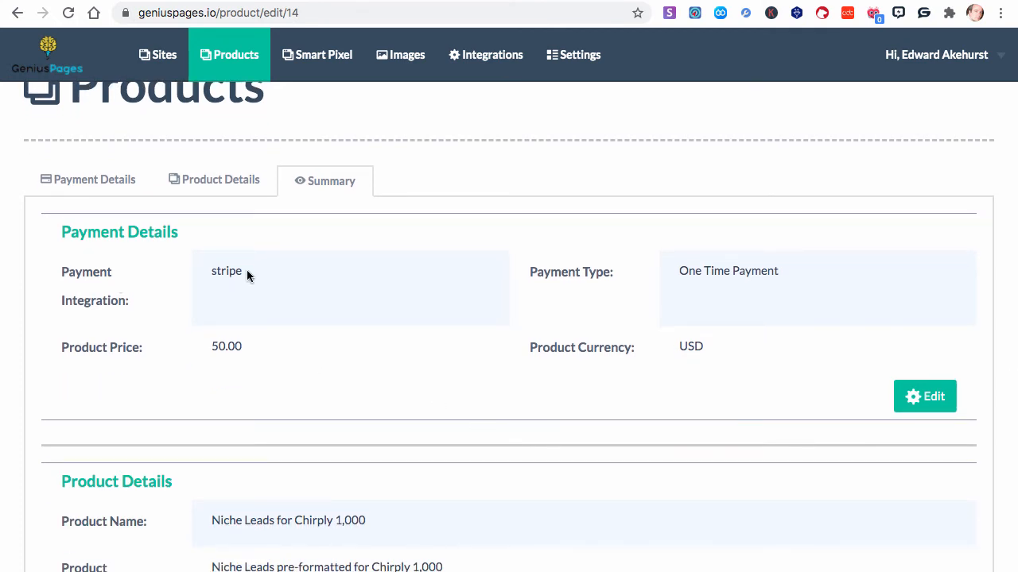
pyautogui.scroll(-5, 278, 338)
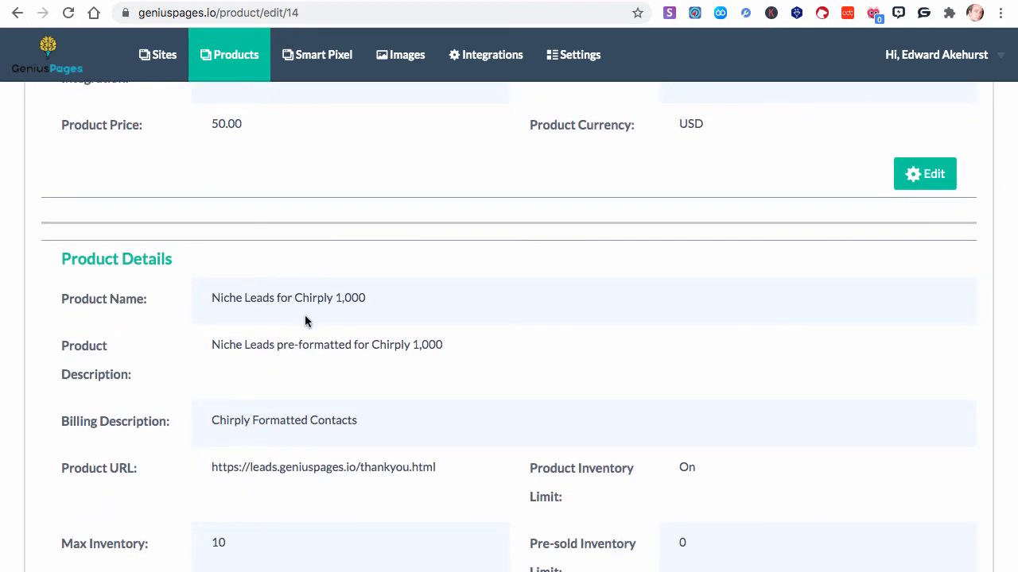
pyautogui.scroll(-3, 306, 320)
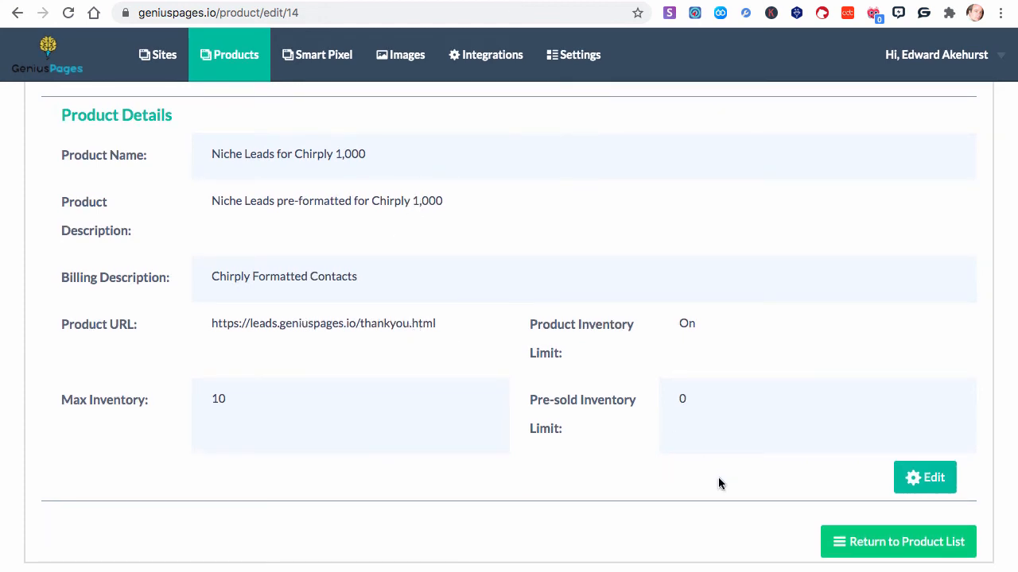
pyautogui.click(882, 548)
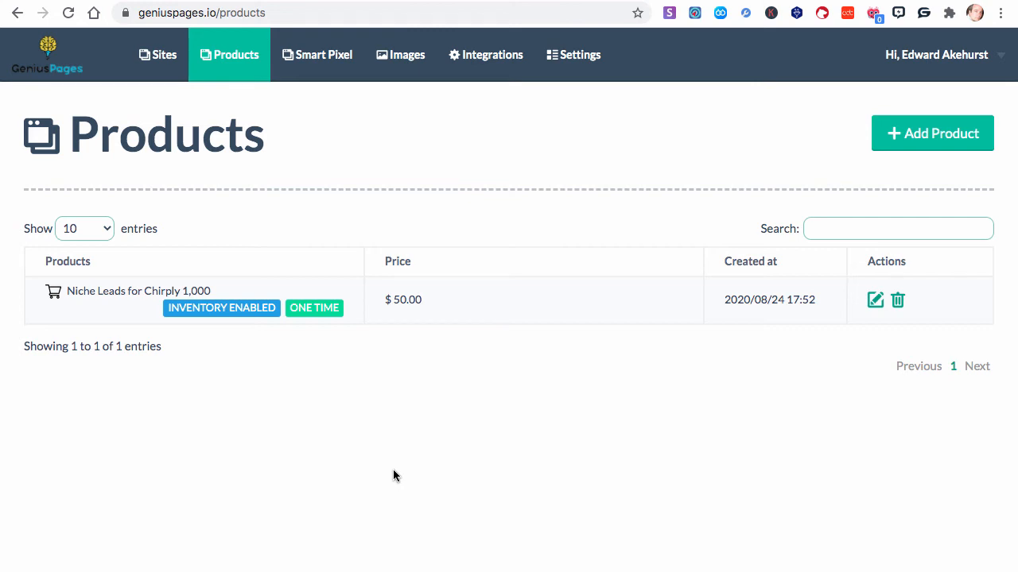
# Add a second Stripe product with a one-time payment of 50.00 USD and save its payment details
pyautogui.click(950, 141)
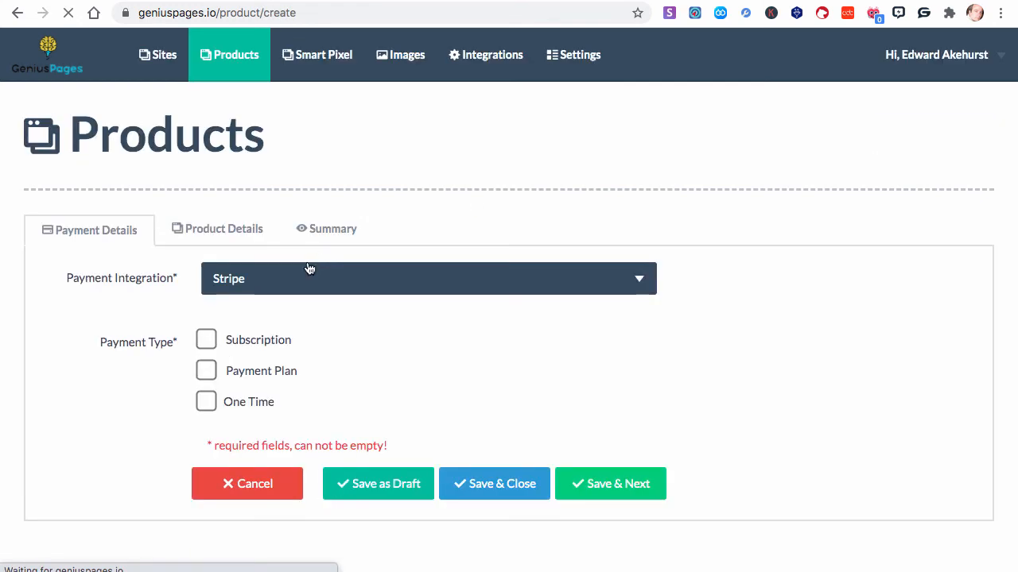
pyautogui.click(204, 400)
pyautogui.click(245, 449)
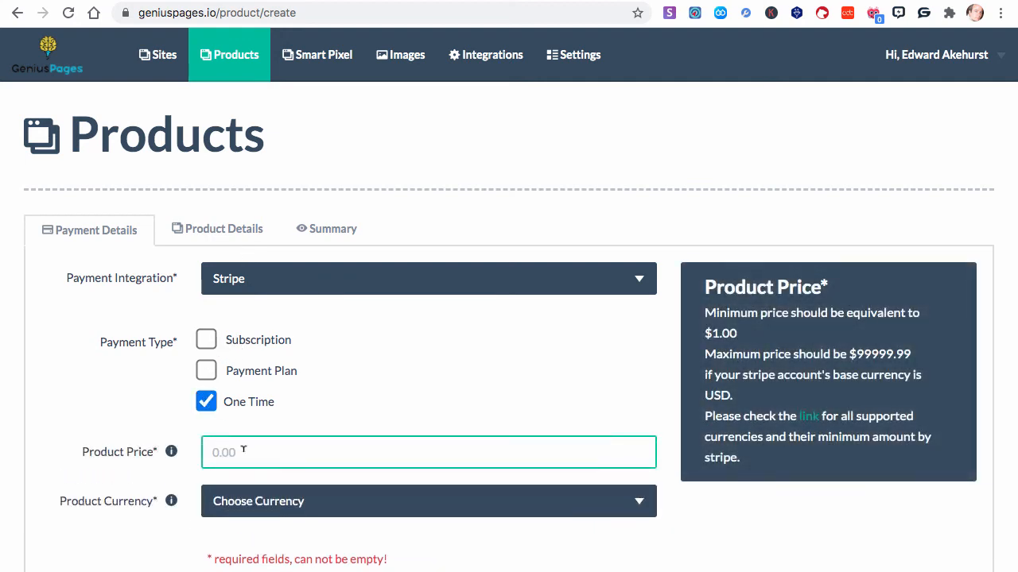
pyautogui.write('50.00')
pyautogui.click(272, 501)
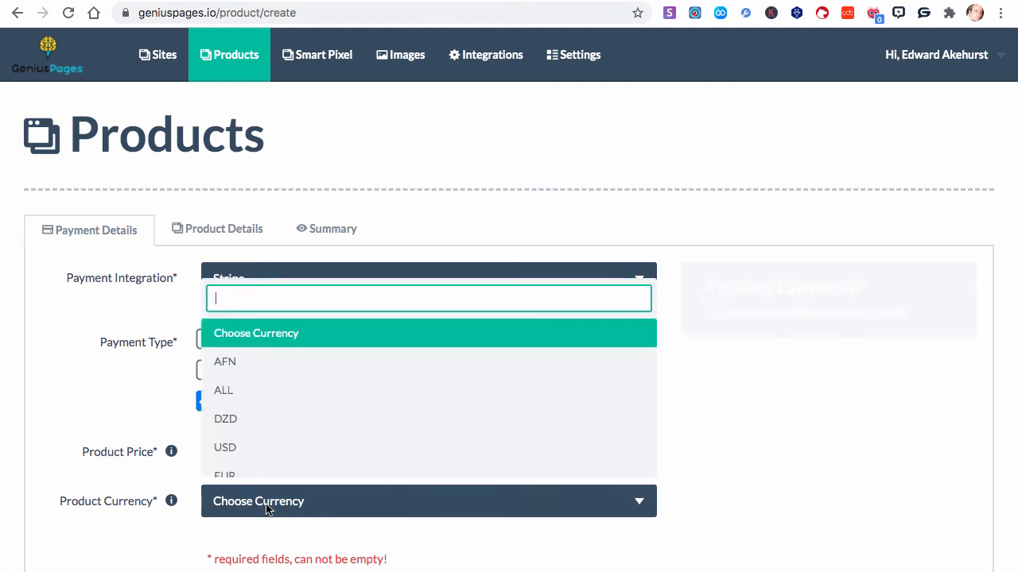
pyautogui.click(226, 434)
pyautogui.scroll(-2, 326, 469)
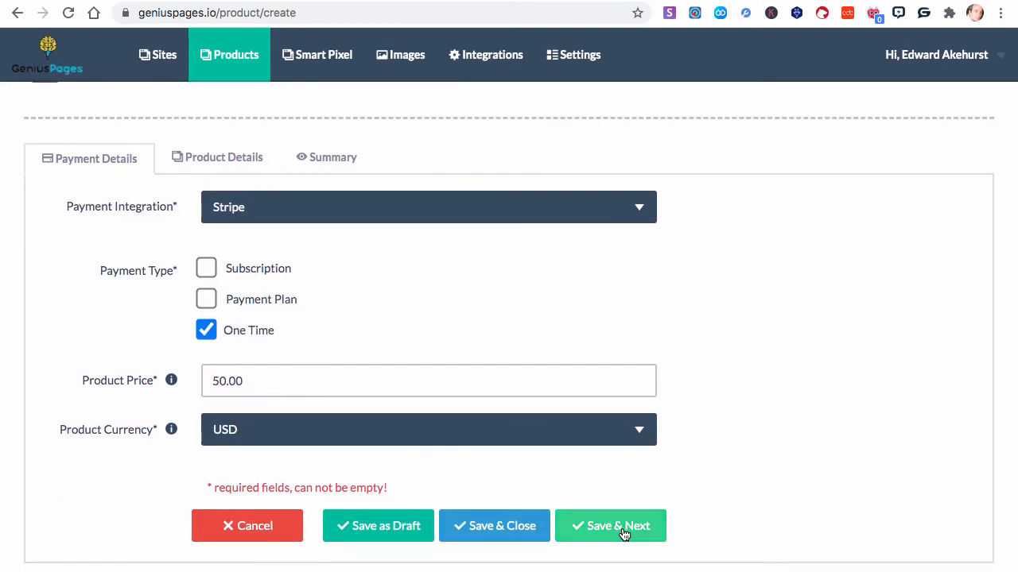
pyautogui.click(622, 528)
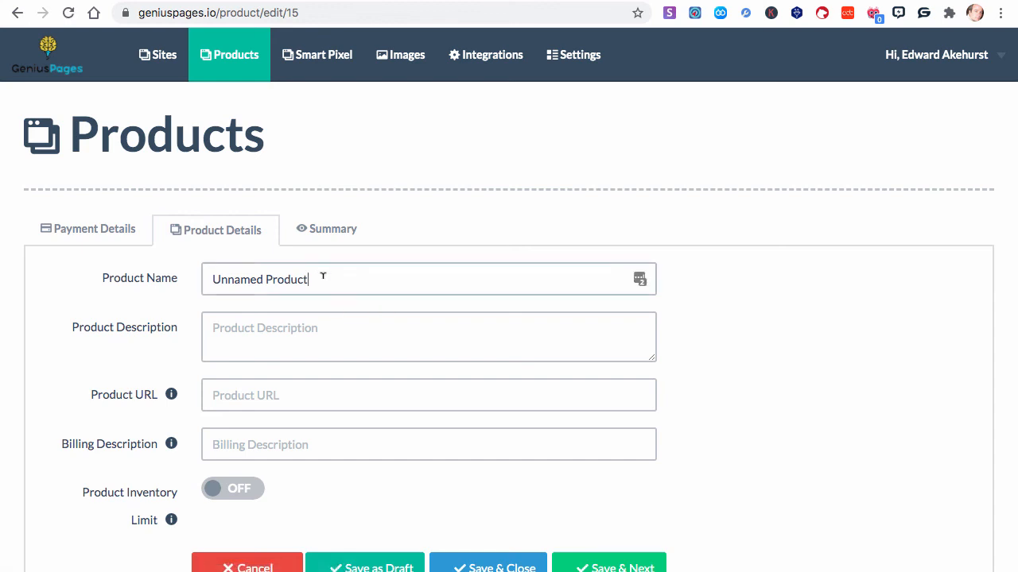
# Replace the new product's default name with "Additional Niche Leads for Chirply 1,500"
pyautogui.moveTo(323, 276); pyautogui.dragTo(200, 279)
pyautogui.write('Additional')
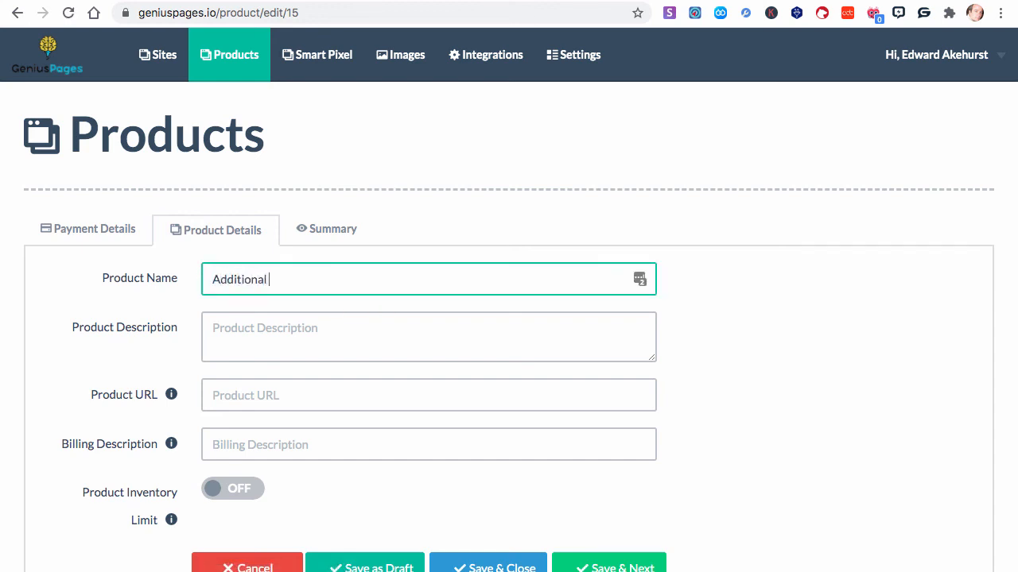
pyautogui.write(' Niche Leads for Chirply')
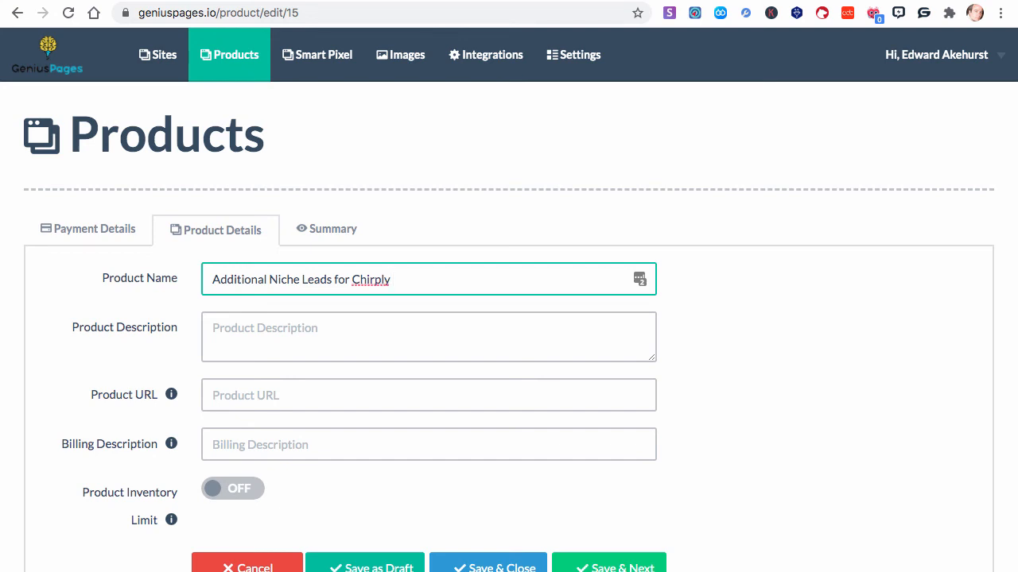
pyautogui.write(' 1,500')
# Copy the product name into the product description and extend it to "Additional Niche Leads for Chirply 1,500 for a total of 2,500"
pyautogui.click(212, 329)
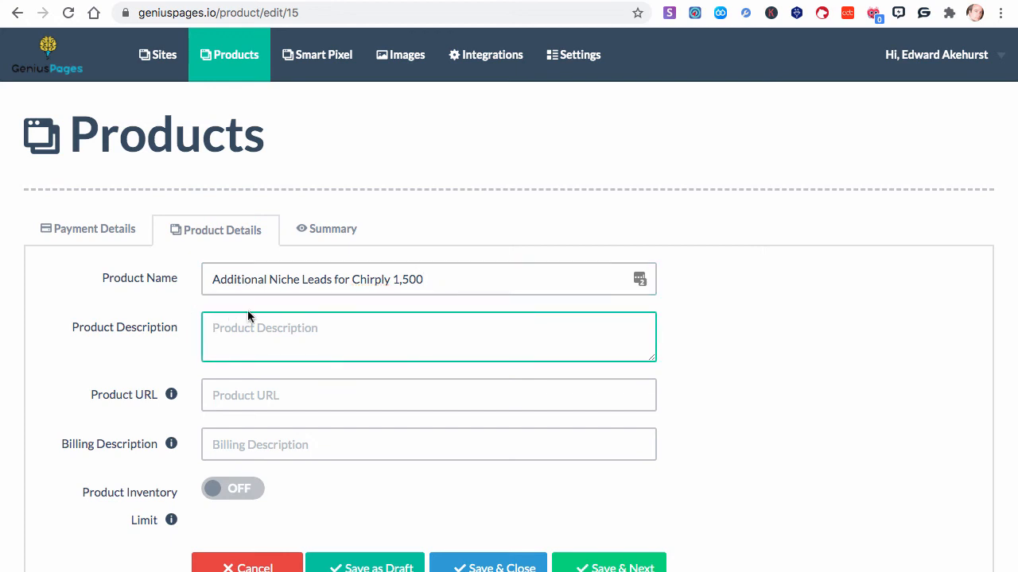
pyautogui.moveTo(415, 278); pyautogui.dragTo(182, 279)
pyautogui.press('super+c')
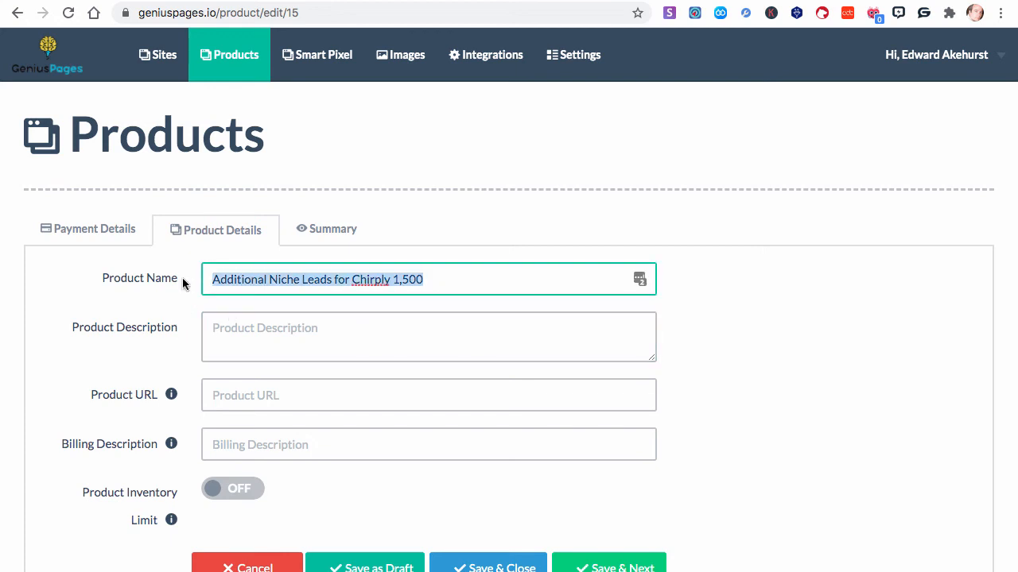
pyautogui.click(219, 325)
pyautogui.press('super+v')
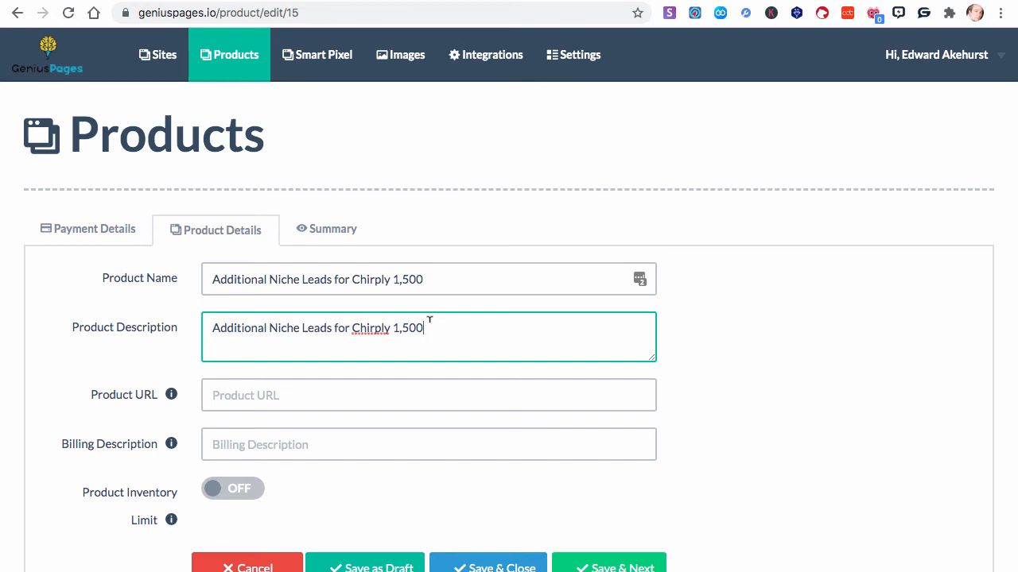
pyautogui.write('for a total of 2,500')
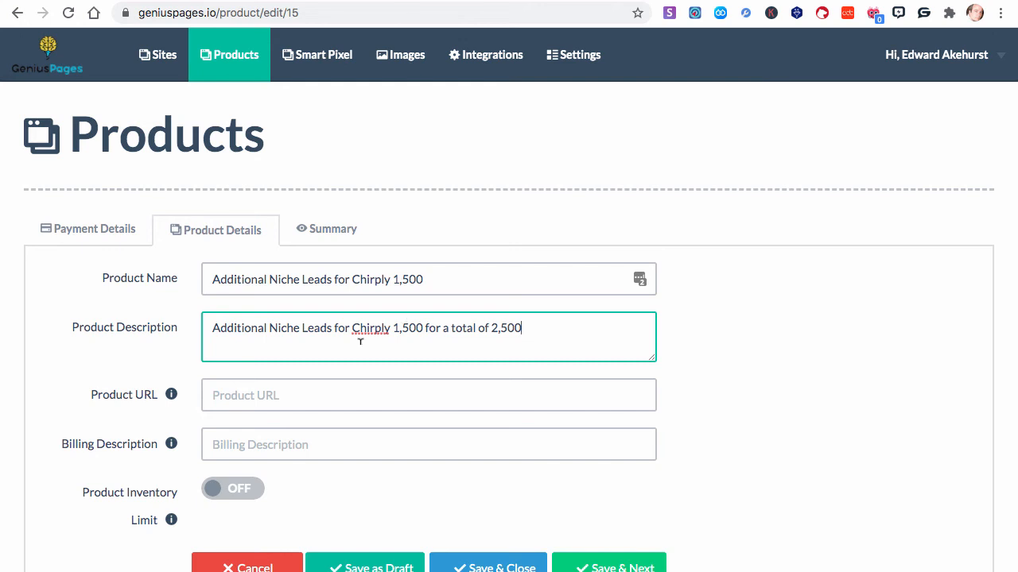
pyautogui.scroll(-1, 359, 342)
pyautogui.click(268, 371)
pyautogui.write('https://leads.geniuspages.io/')
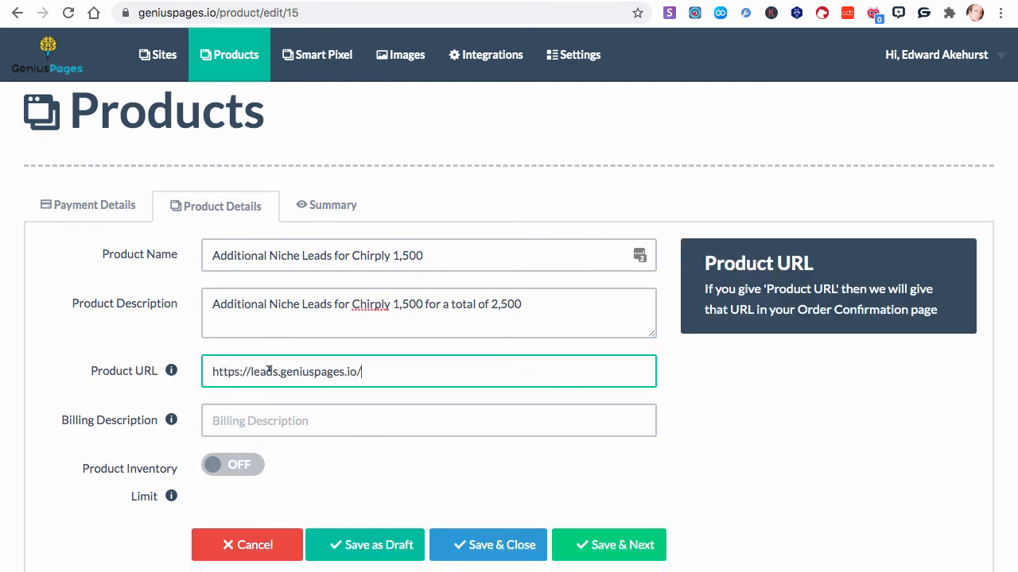
pyautogui.write('thankyou.html')
# Enter "Additional Chirpy Contacts" as the billing description
pyautogui.click(246, 422)
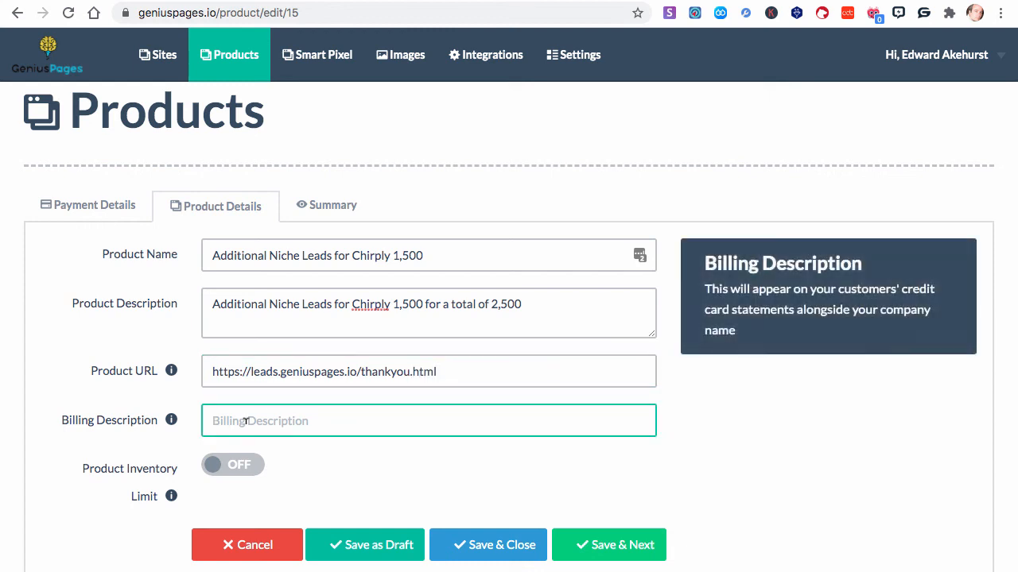
pyautogui.write('Additi')
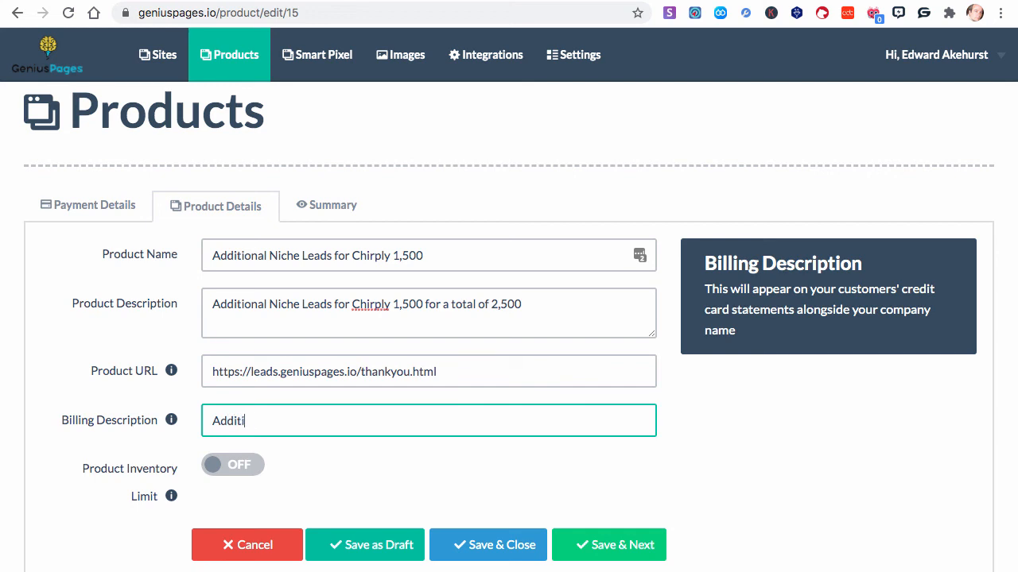
pyautogui.write('onal Chirpy Cin')
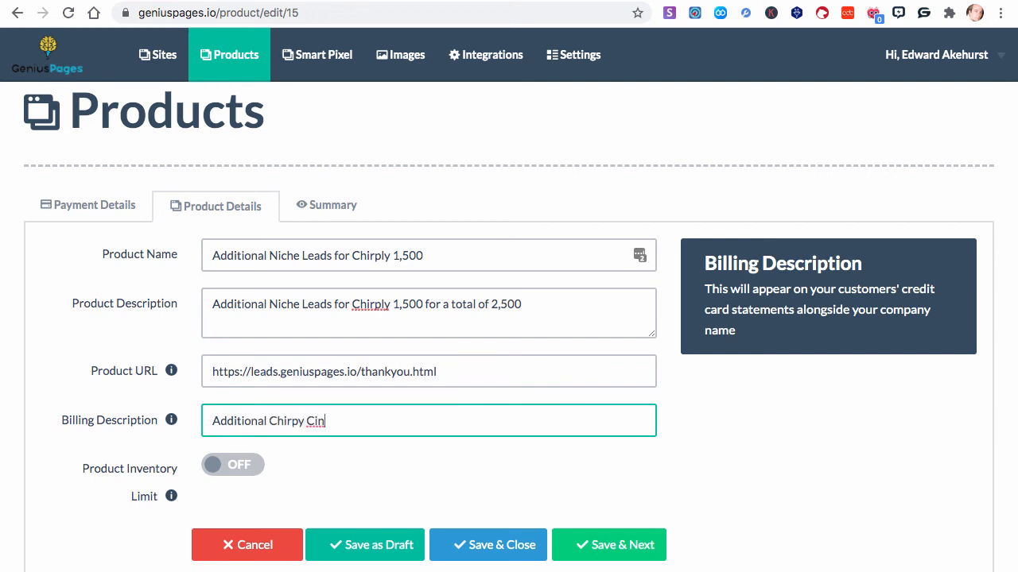
pyautogui.press('BackSpace')
pyautogui.write('ontacts')
pyautogui.click(308, 421)
pyautogui.press('BackSpace')
# Save the additional leads product with its inventory limit off and return from its summary to the product list
pyautogui.scroll(-1, 363, 418)
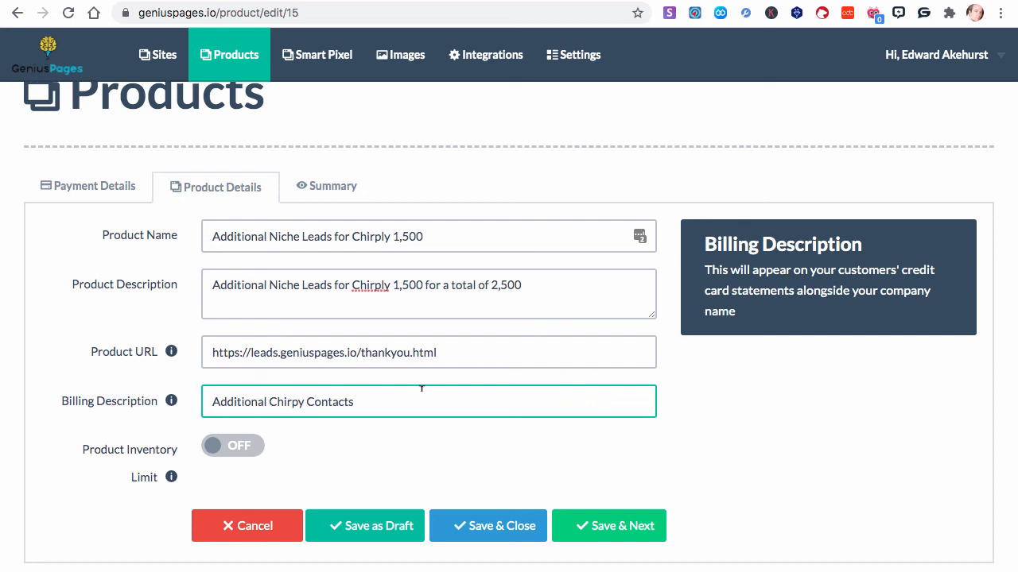
pyautogui.click(606, 526)
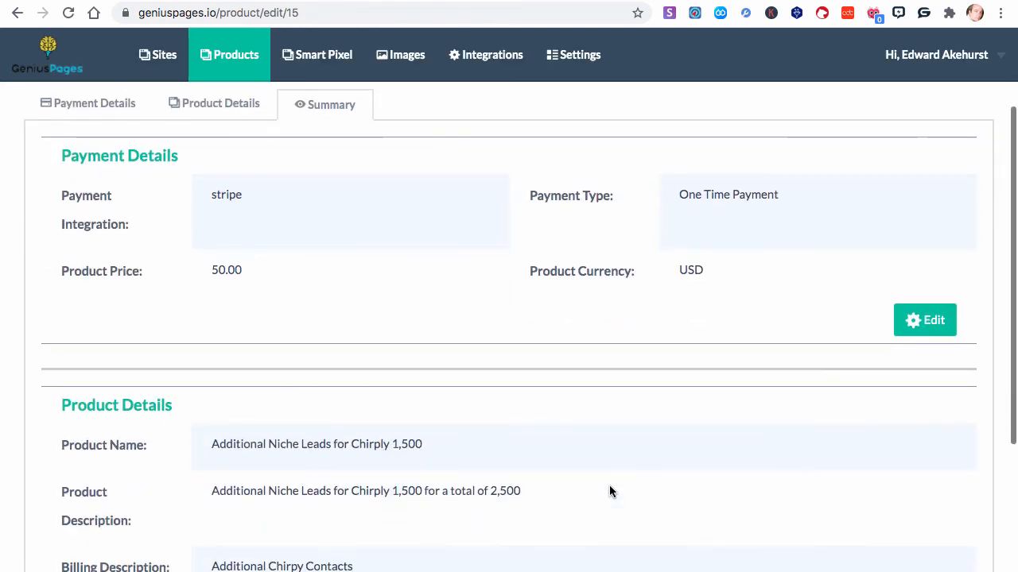
pyautogui.scroll(-3, 587, 308)
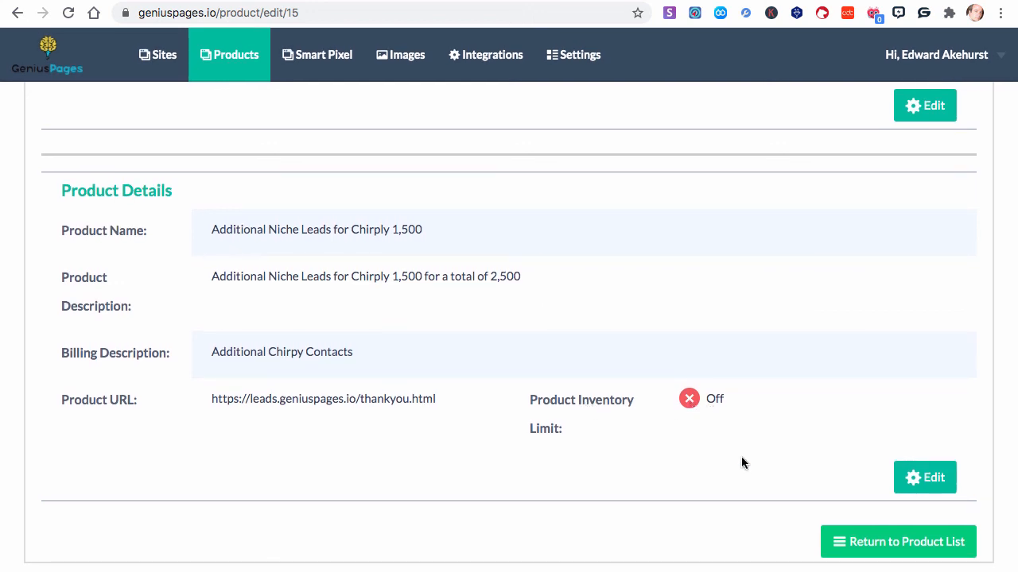
pyautogui.click(884, 545)
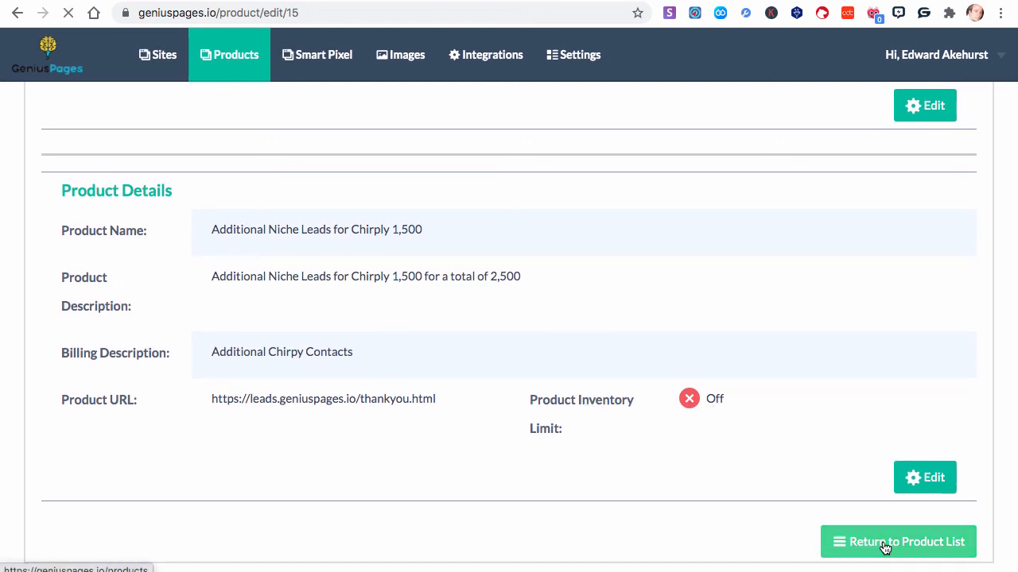